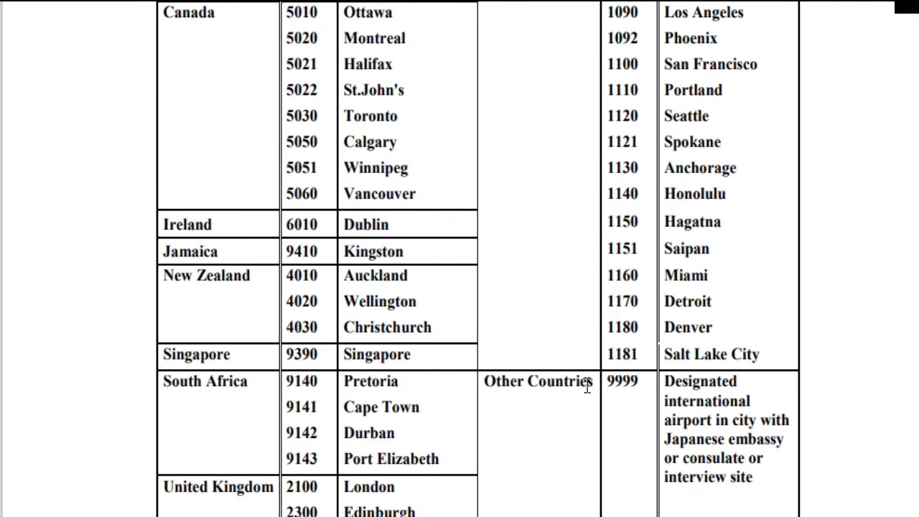
- Look up the Other Countries code in the chart sheet and enter 9999 as the form's interview location code
left_click_drag(647, 391, 603, 391)
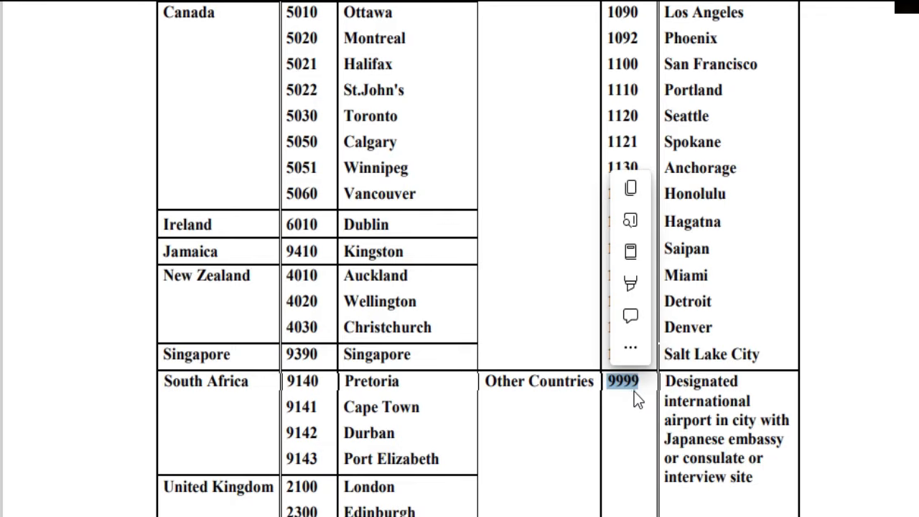
left_click_drag(767, 474, 672, 381)
left_click(690, 447)
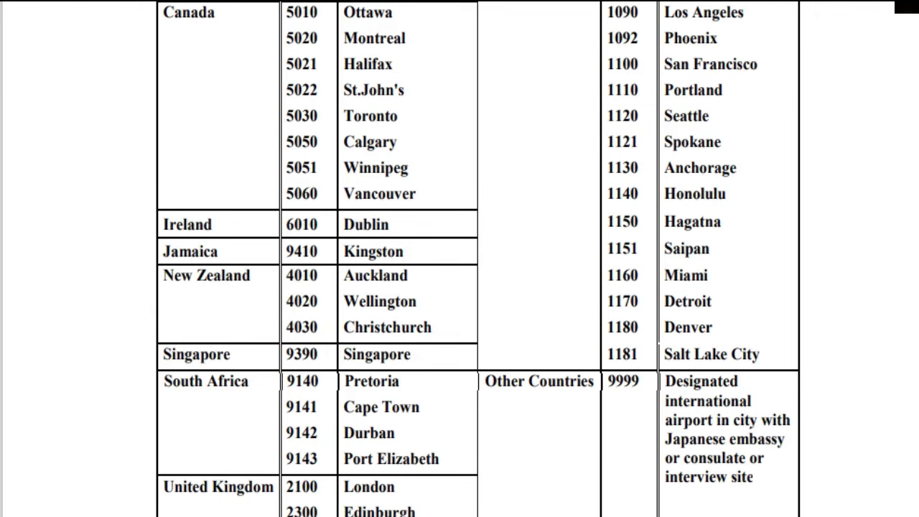
key("ctrl+Tab")
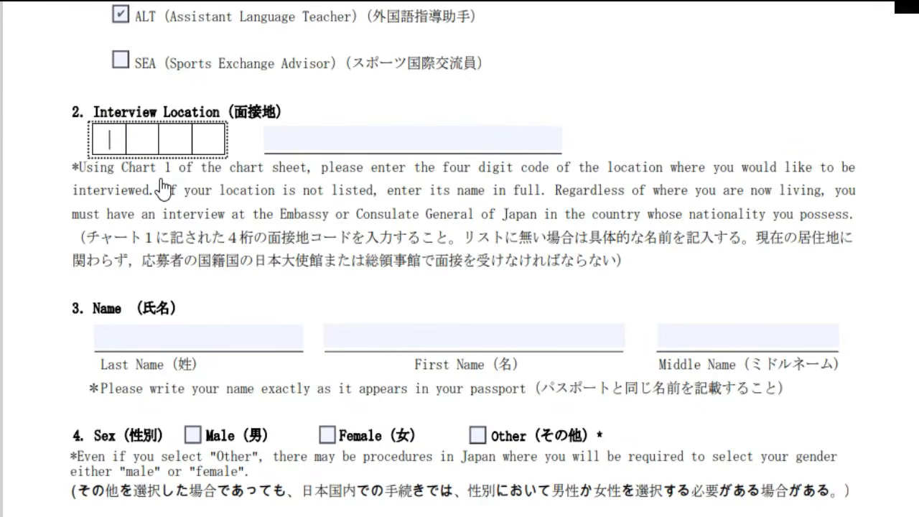
type("9999")
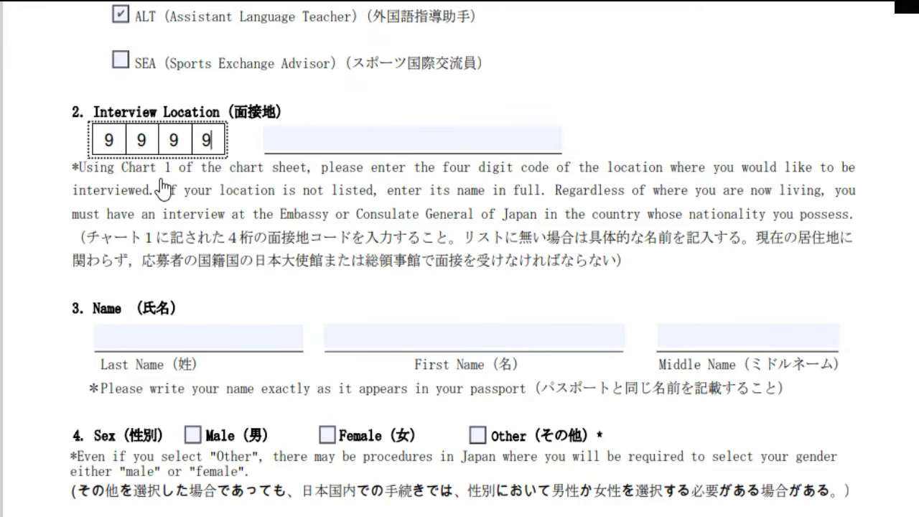
- Enter MANILA, PHILIPPINES as the interview location name beside the four-digit code
left_click(293, 143)
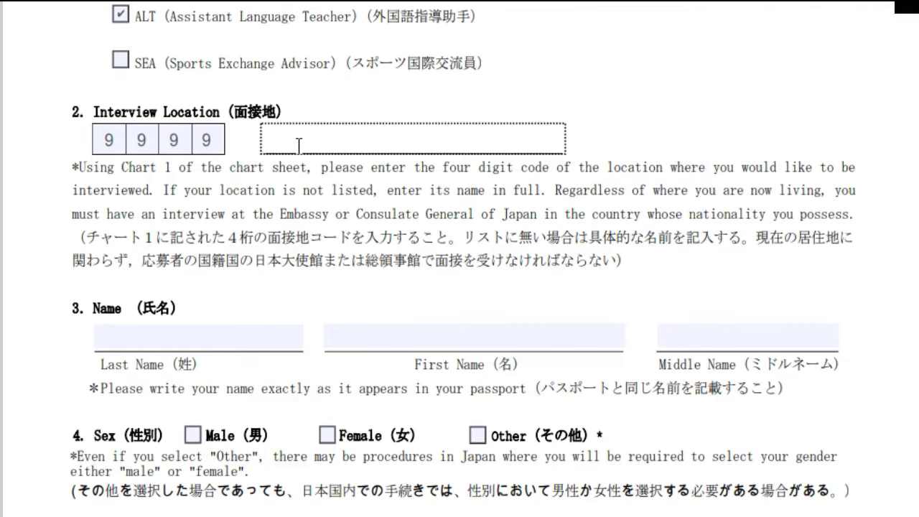
type("MANILA,PH")
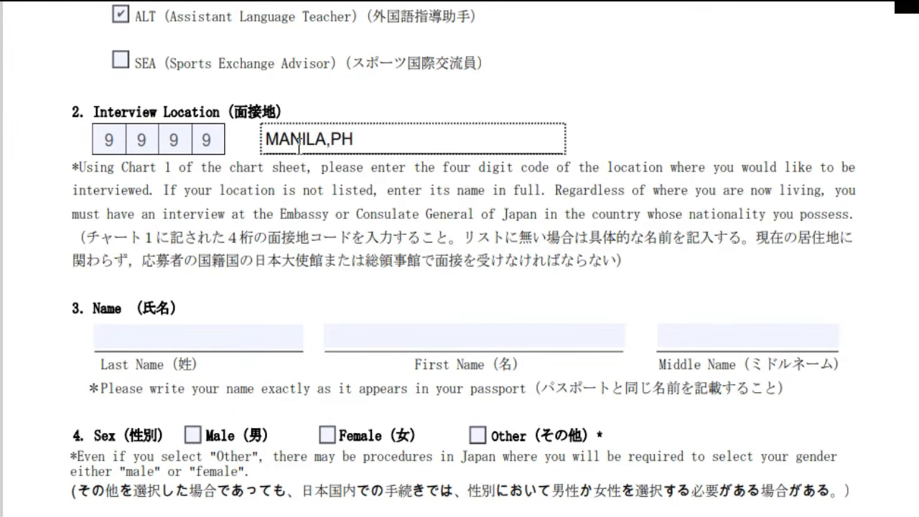
key("BackSpace")
key("BackSpace")
type("PHIL")
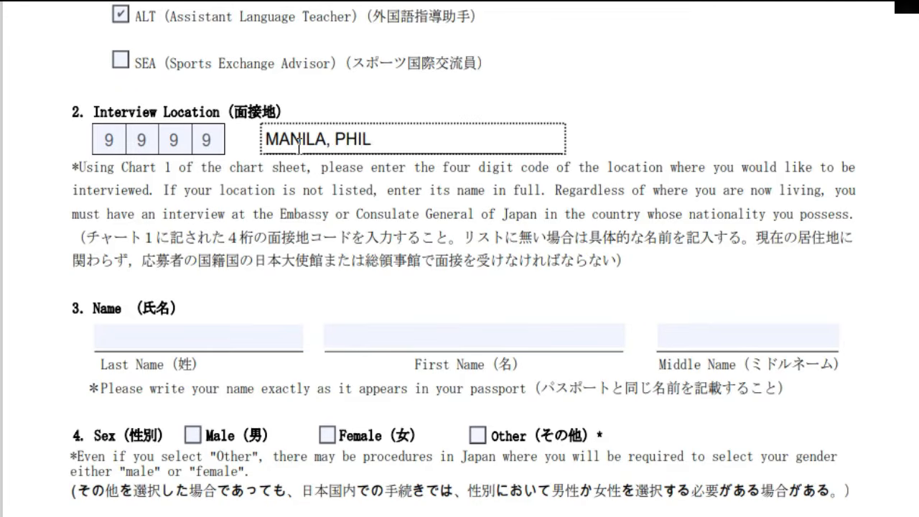
type("IPPINES")
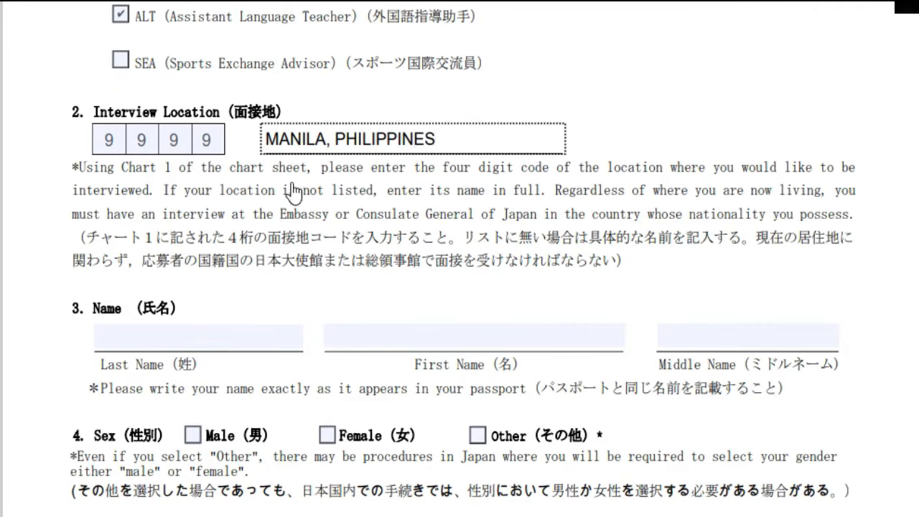
left_click(302, 198)
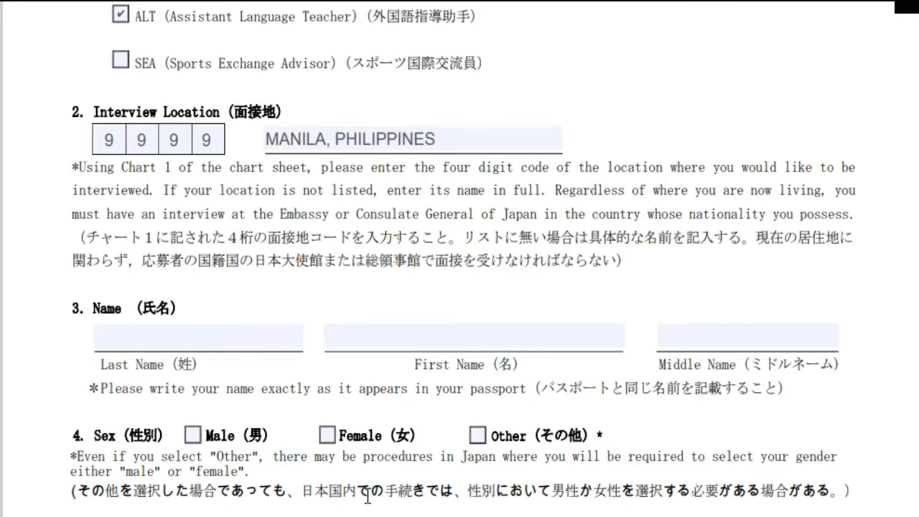
- Switch to the blank copy of the form in the other PDF viewer and select ALT as the position type
mouse_move(384, 515)
left_click(493, 496)
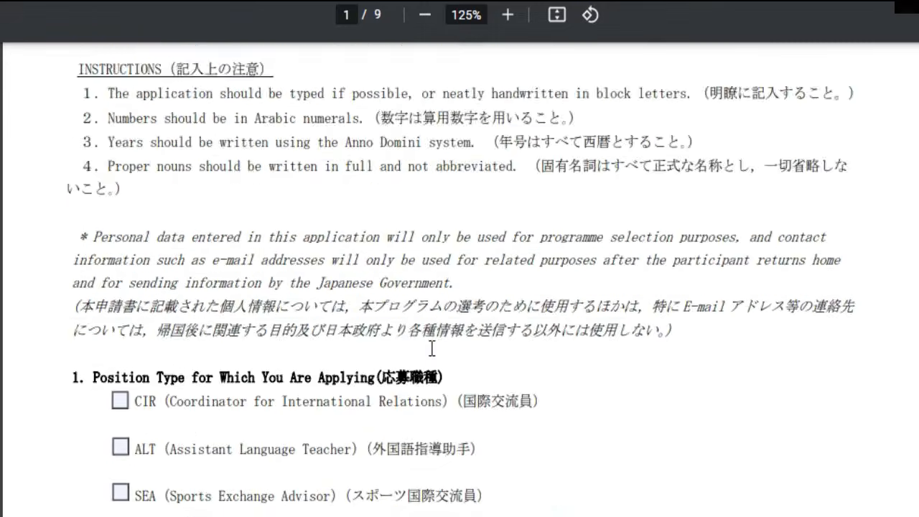
scroll(430, 349, "down", 6)
scroll(429, 349, "up", 1)
scroll(209, 214, "up", 2)
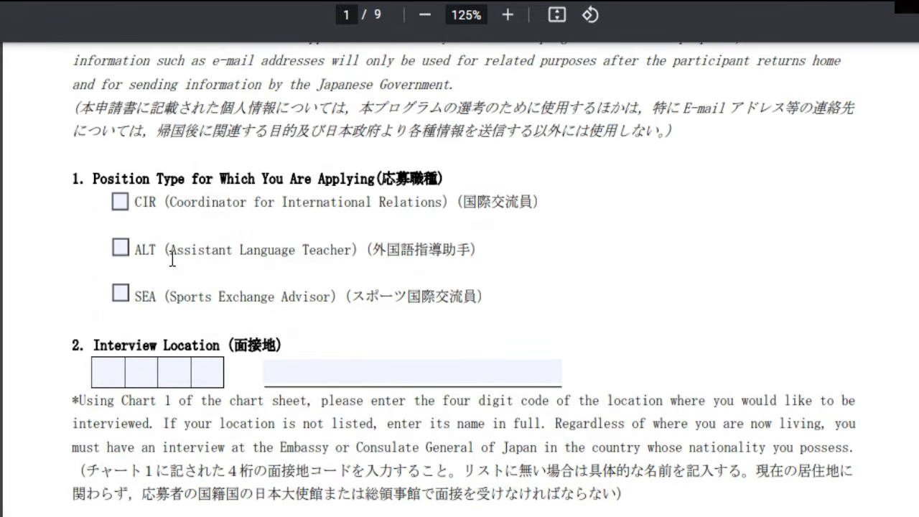
left_click(121, 249)
scroll(243, 270, "down", 3)
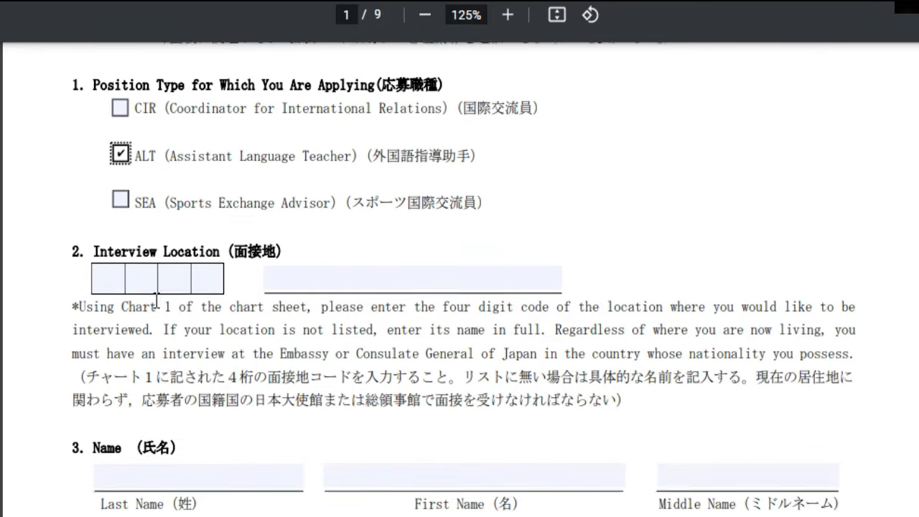
- Fill in this copy's interview location with code 9999 and the name MANILA, PHILIPPINES
left_click(114, 275)
type("9999")
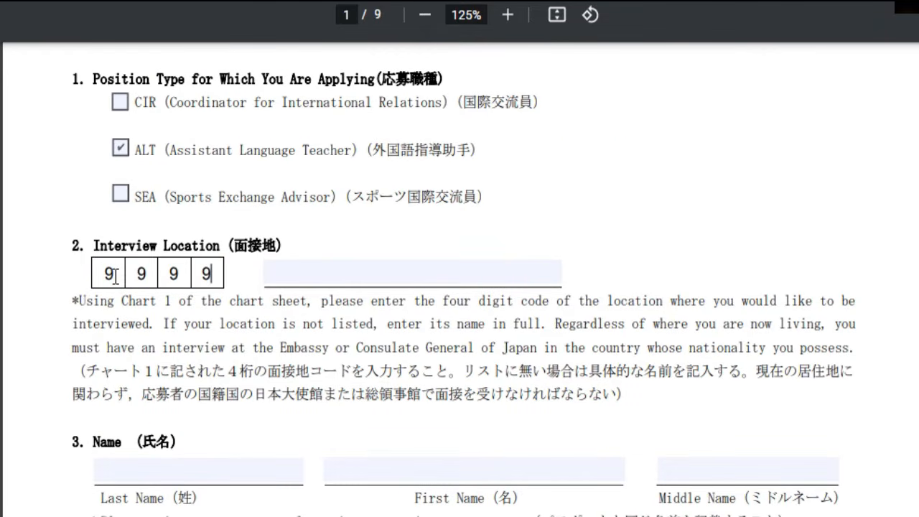
key("Tab")
type("MANILA")
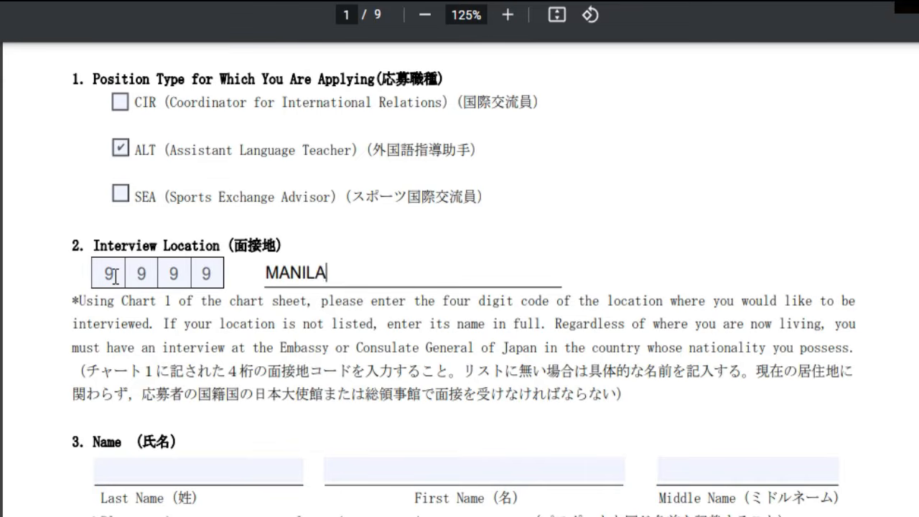
type(", PHILIPPINES")
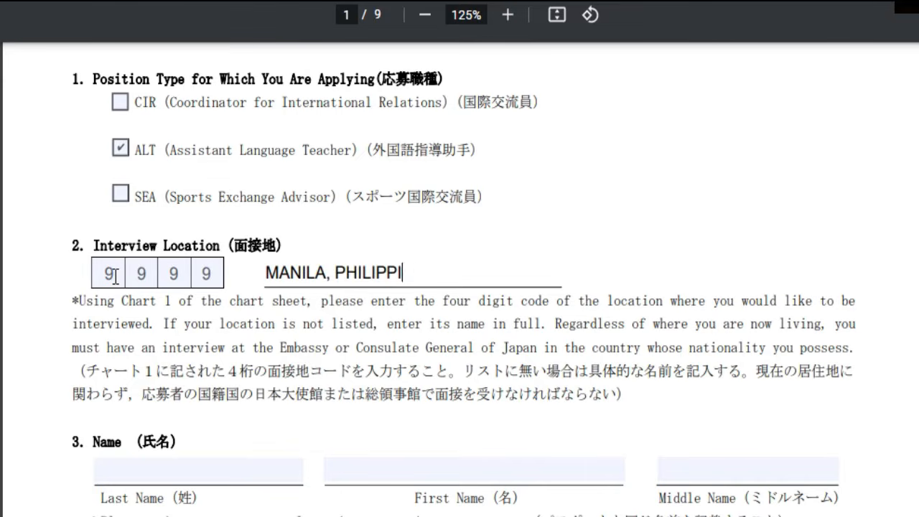
left_click(190, 357)
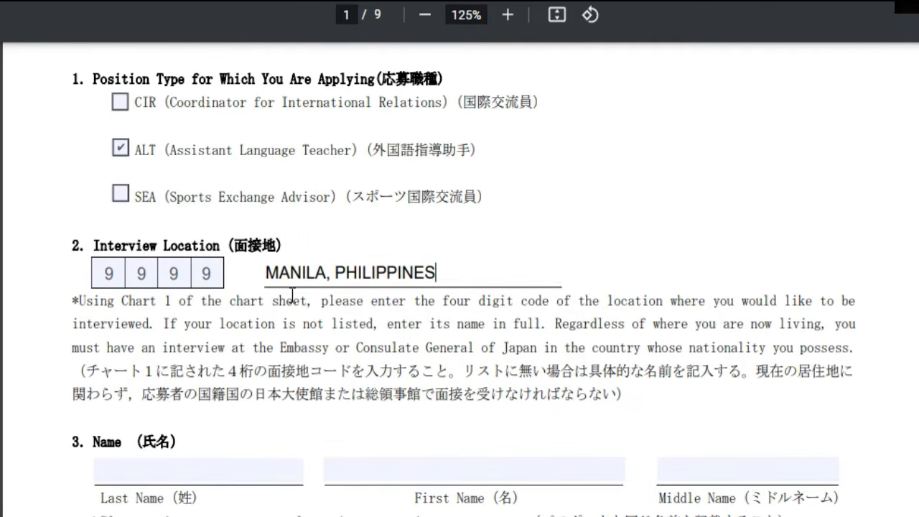
left_click(269, 276)
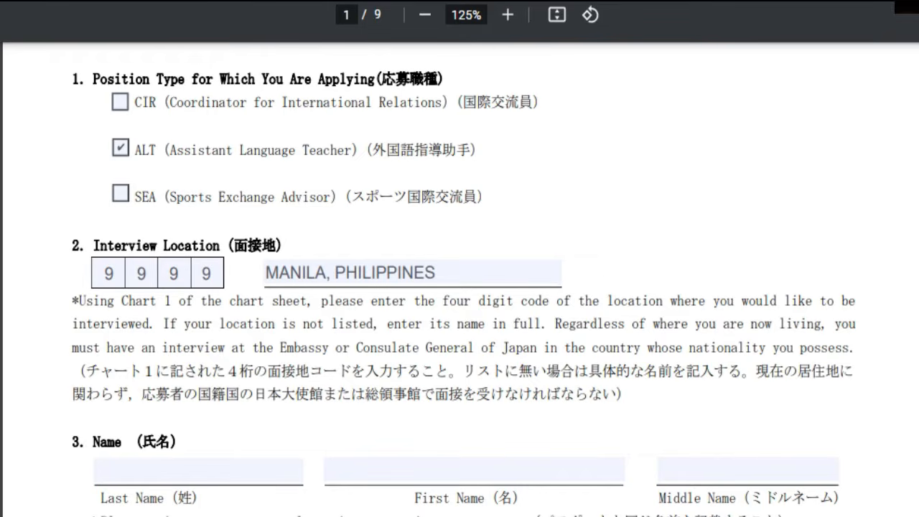
- Switch to the third, still blank copy of the application form and mark ALT as the position type
key("ctrl+p")
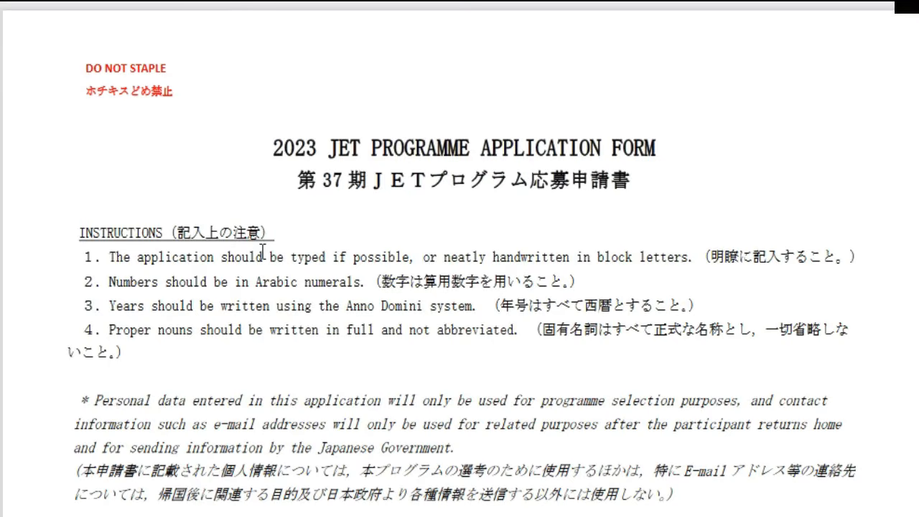
scroll(264, 251, "down", 3)
left_click(121, 418)
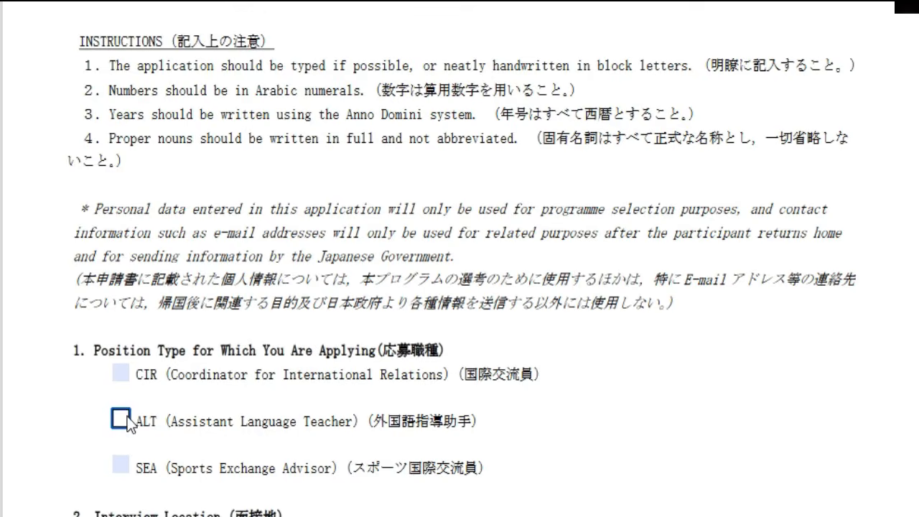
scroll(508, 371, "down", 1)
scroll(508, 372, "down", 2)
- Complete the third copy's interview location with code 9999 and MANILA, PHILIPPINES
left_click(106, 356)
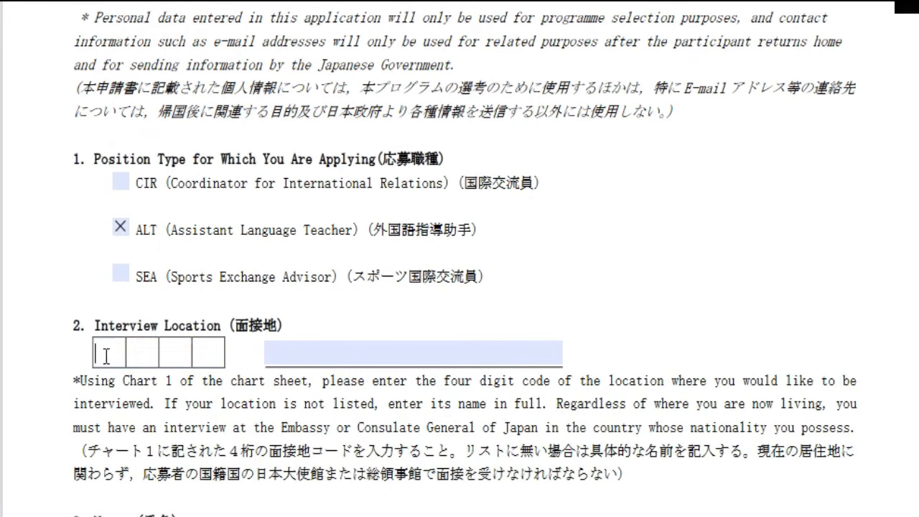
type("9999")
left_click(322, 343)
type("MANILA,")
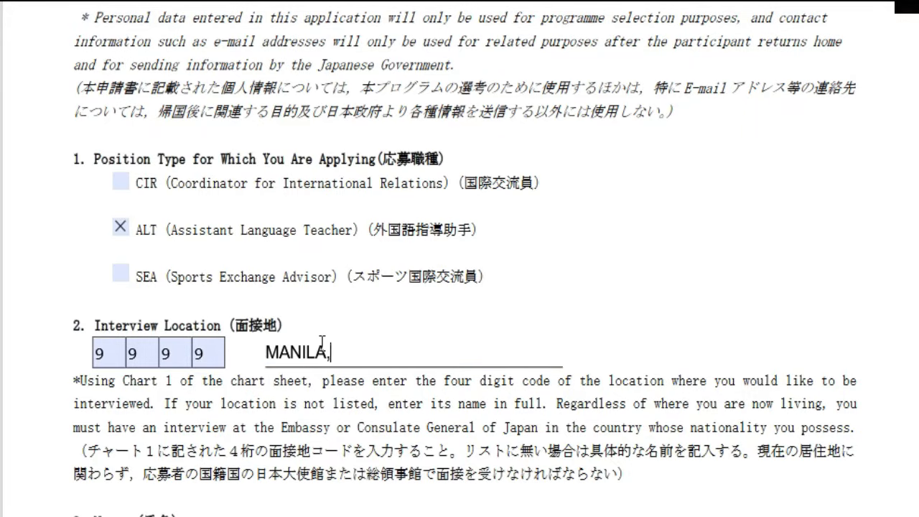
type(" PHILIPPINE")
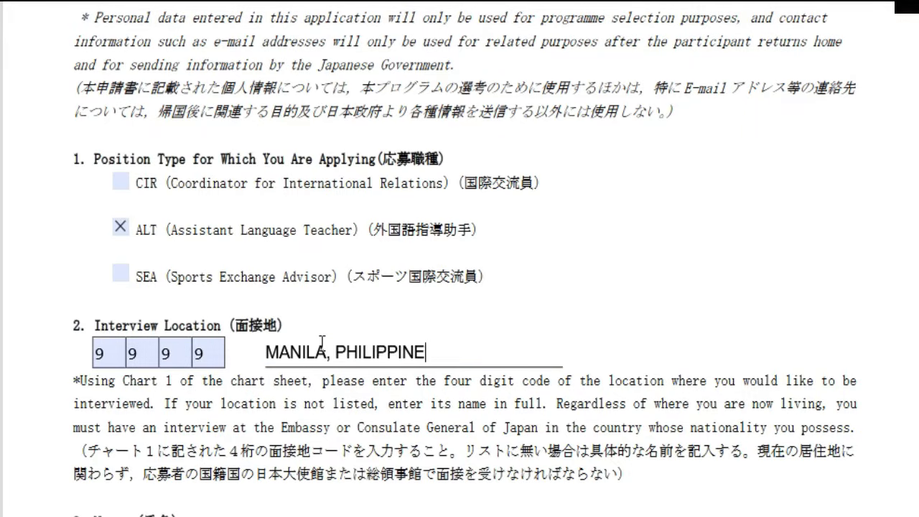
type("S")
left_click(465, 440)
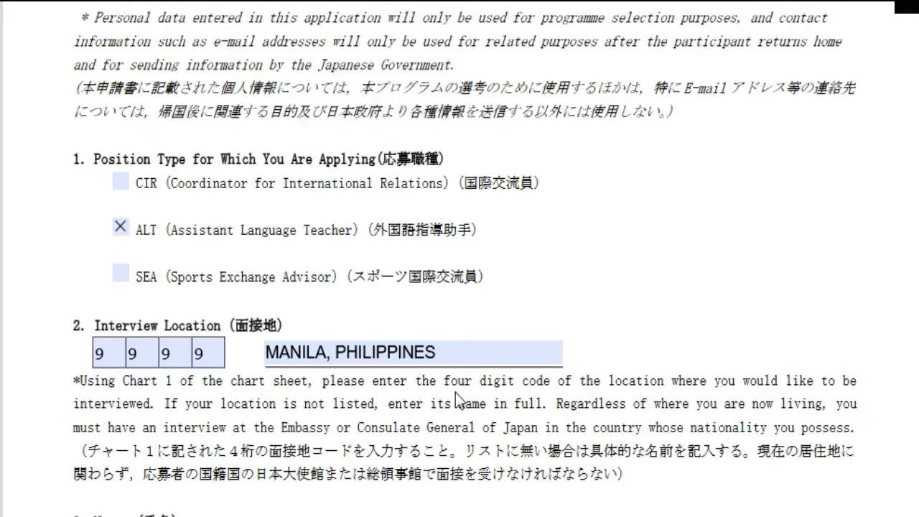
- Return to the form in Microsoft Edge and highlight the note about writing the name as in the passport
mouse_move(336, 516)
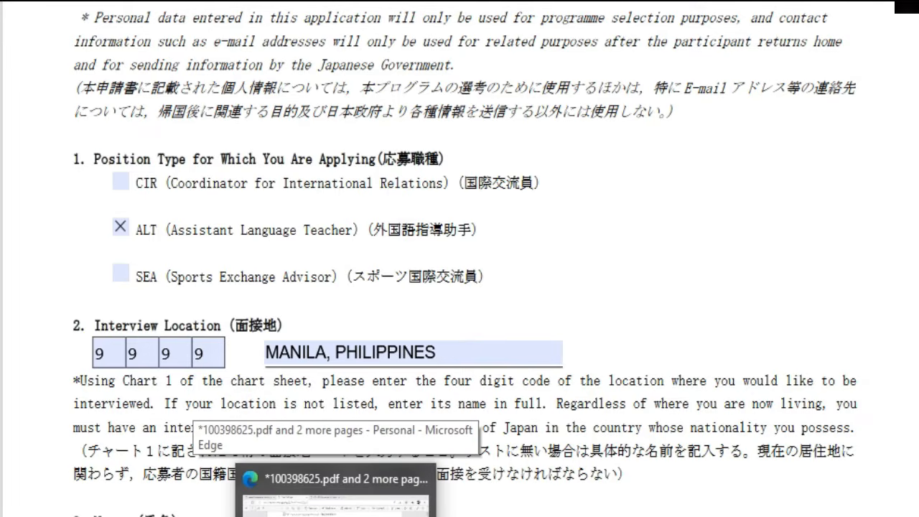
scroll(351, 484, "down", 3)
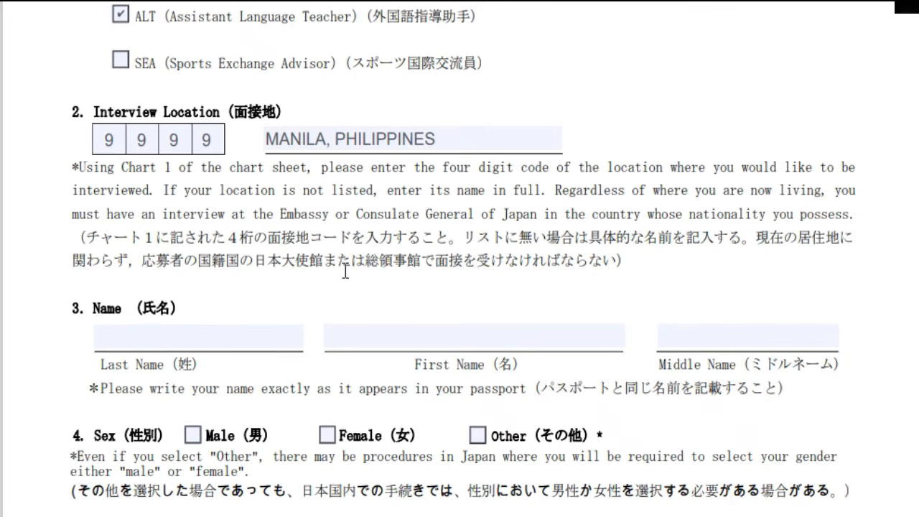
left_click(143, 343)
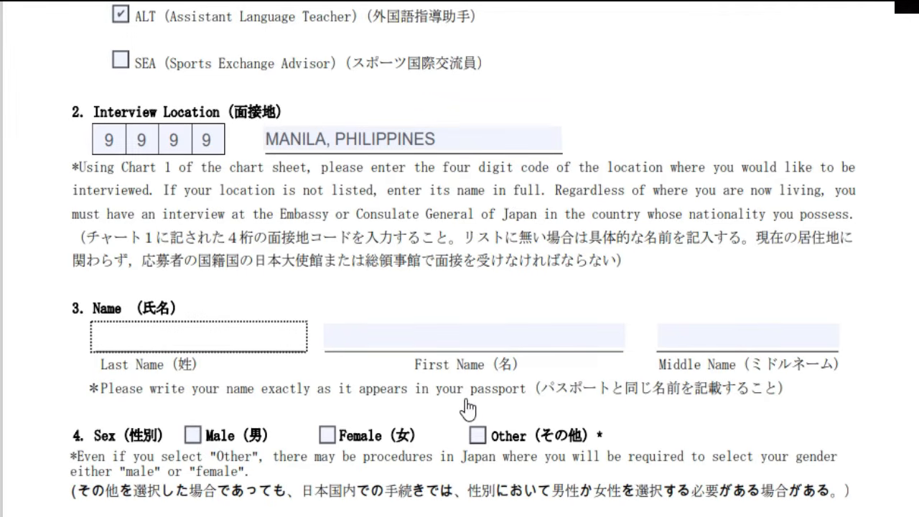
triple_click(156, 392)
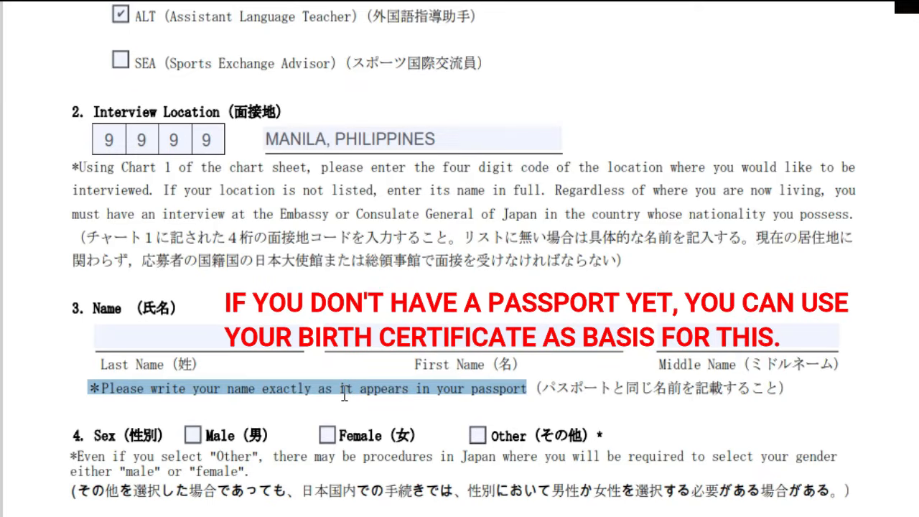
- Fill in the applicant's last, first and middle names in question 3
left_click(147, 341)
type("D")
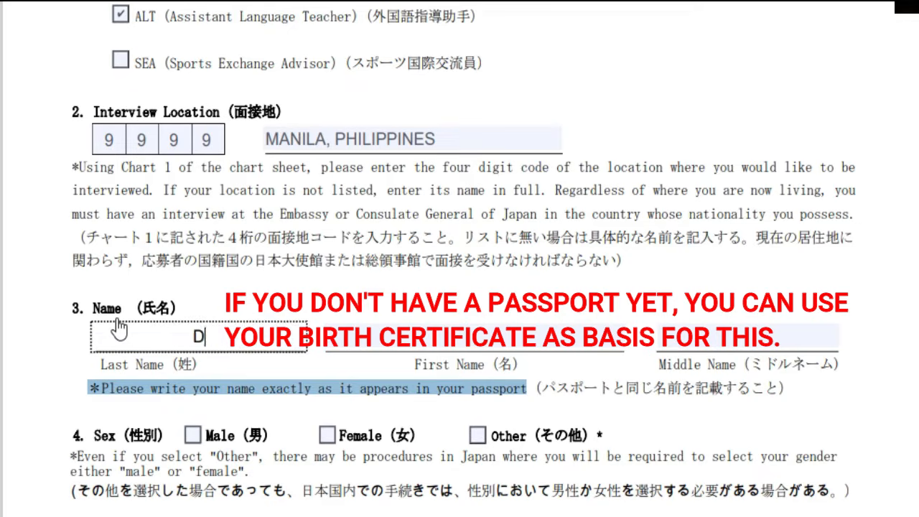
type("ELA CRUZ")
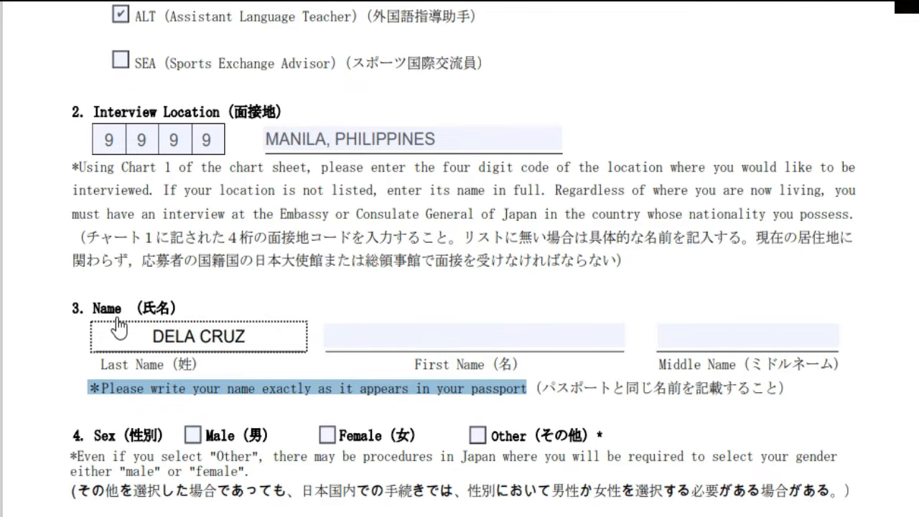
left_click(471, 341)
type("JUAN")
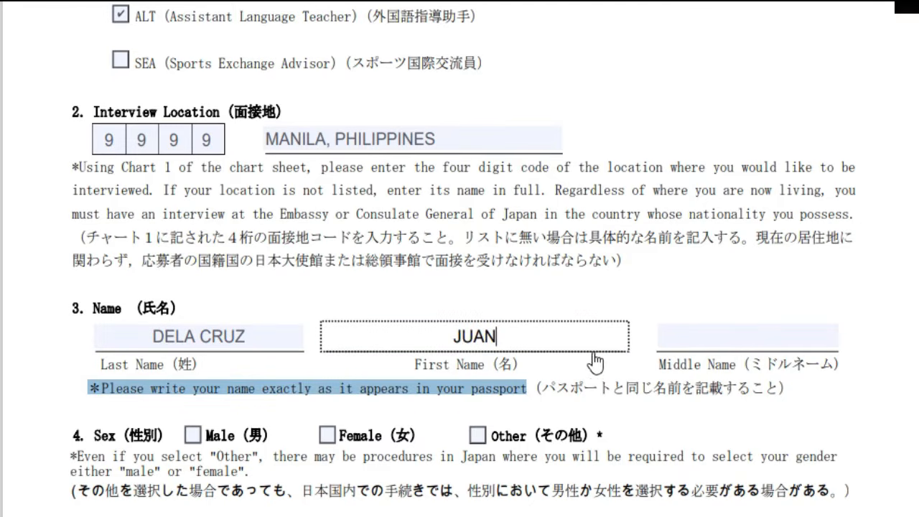
left_click(730, 335)
type("PEREZ")
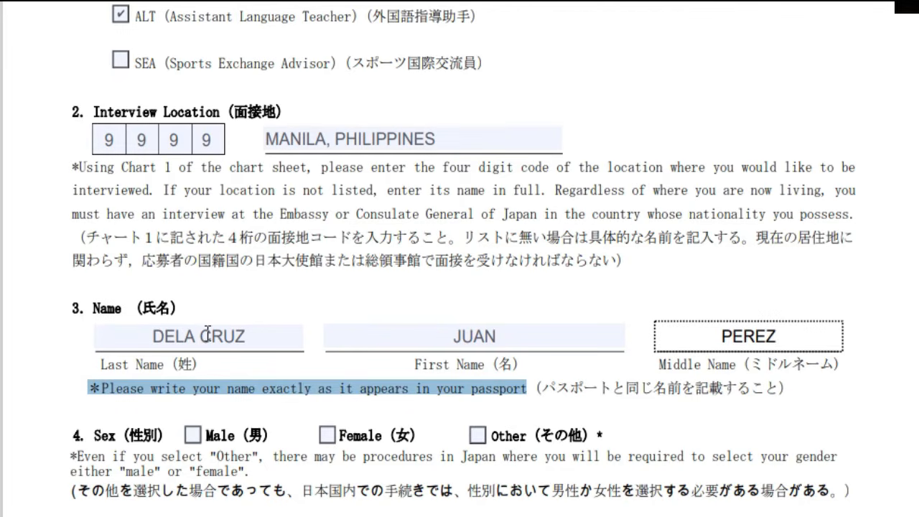
left_click(610, 387)
left_click(310, 340)
- Select Male as the sex in question 4, and clear the selection again
scroll(309, 338, "down", 4)
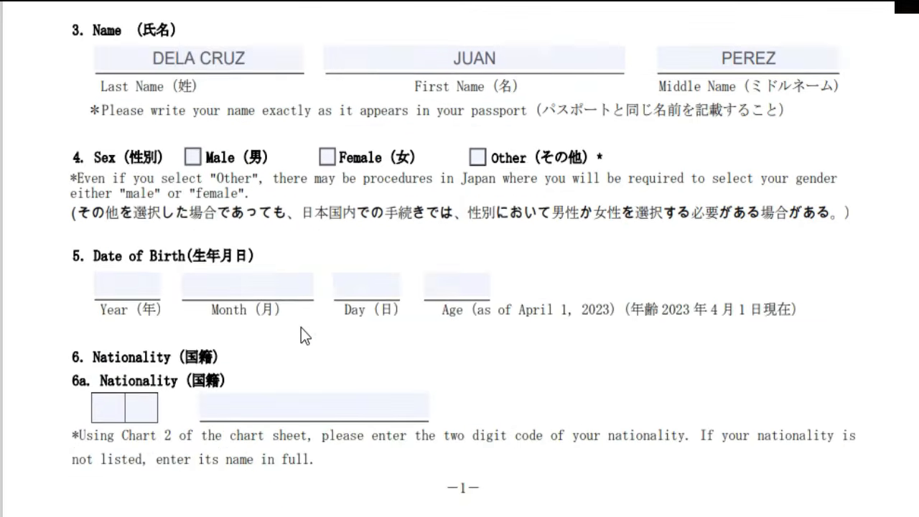
scroll(205, 213, "up", 3)
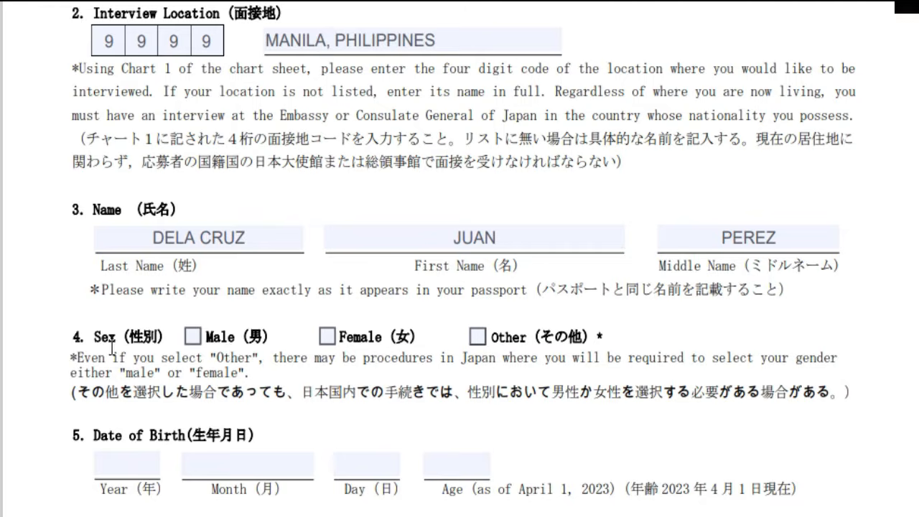
left_click(193, 336)
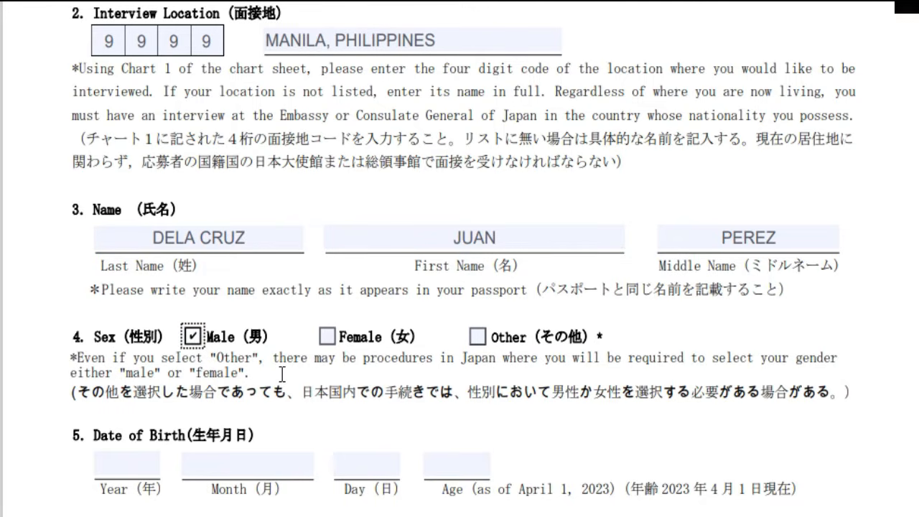
scroll(280, 370, "down", 3)
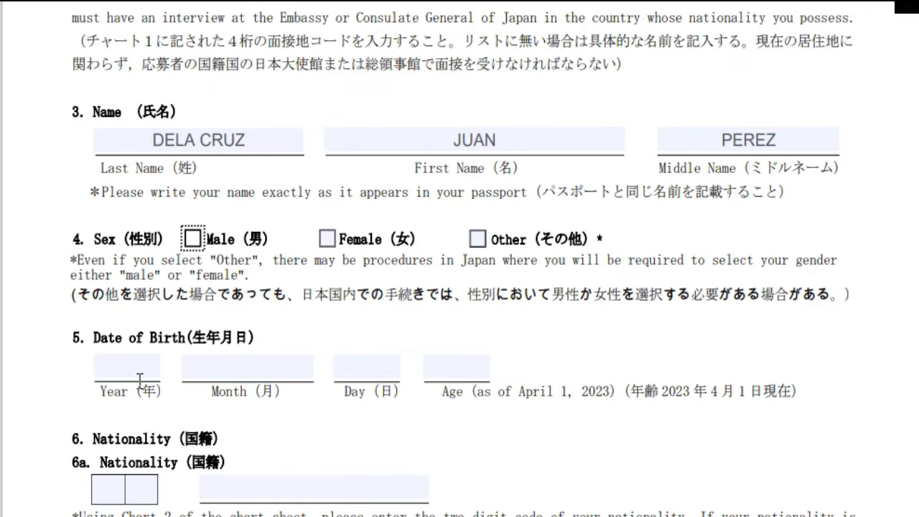
- Fill in the applicant's year, month and day of birth and age as of April 1, 2023 in question 5
left_click(131, 372)
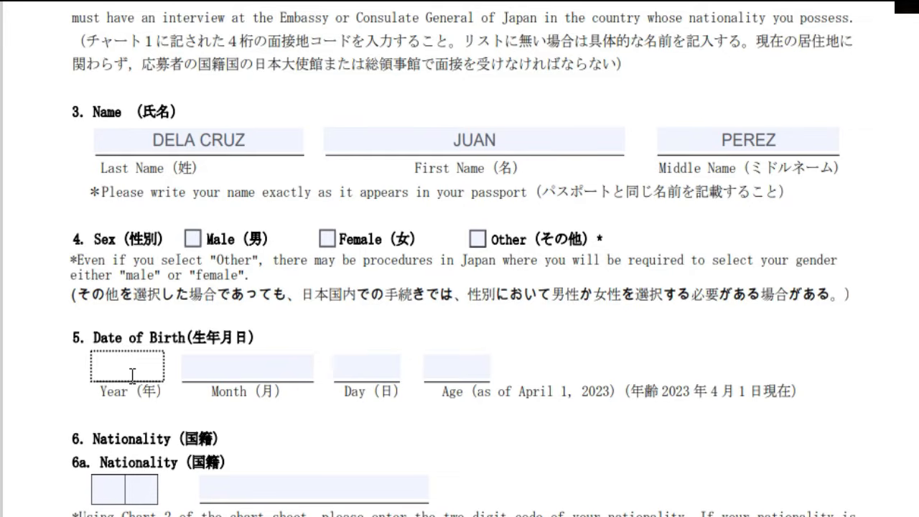
type("1980")
left_click(259, 374)
type("1")
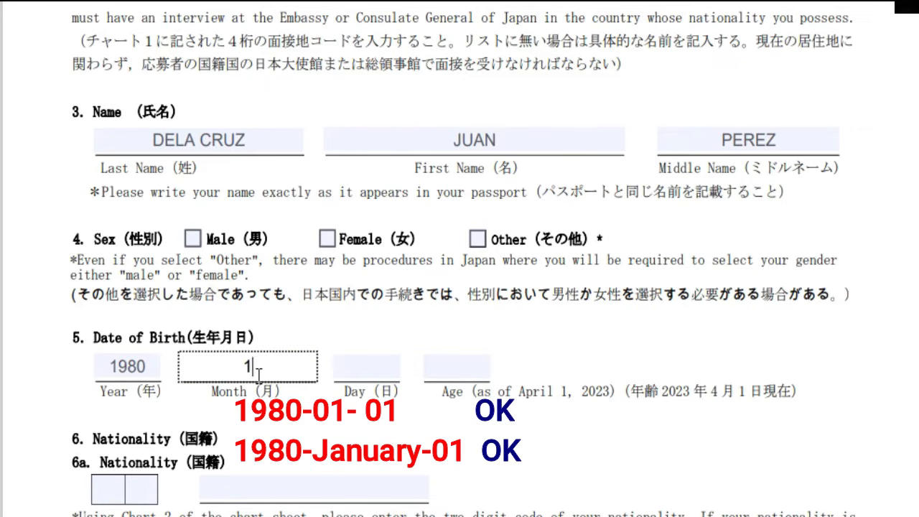
type("01")
left_click(367, 368)
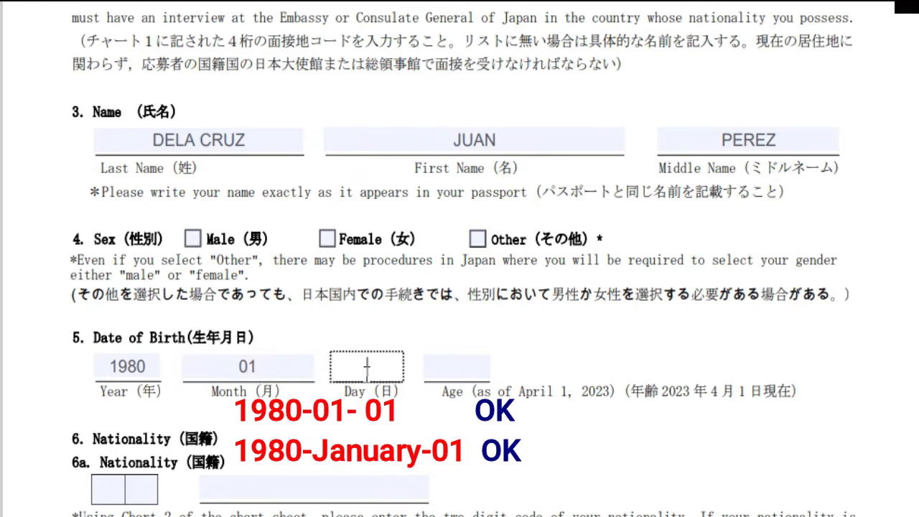
type("01")
left_click(457, 369)
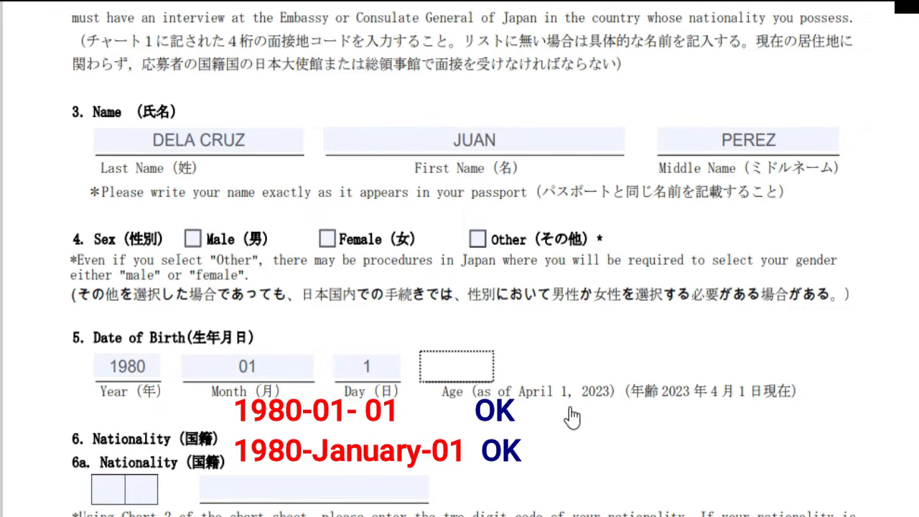
type("4")
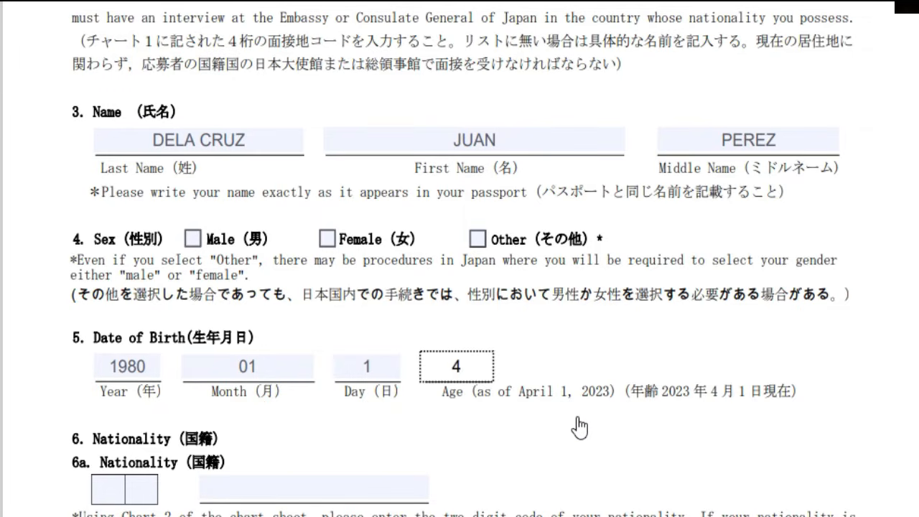
type("3")
left_click(390, 435)
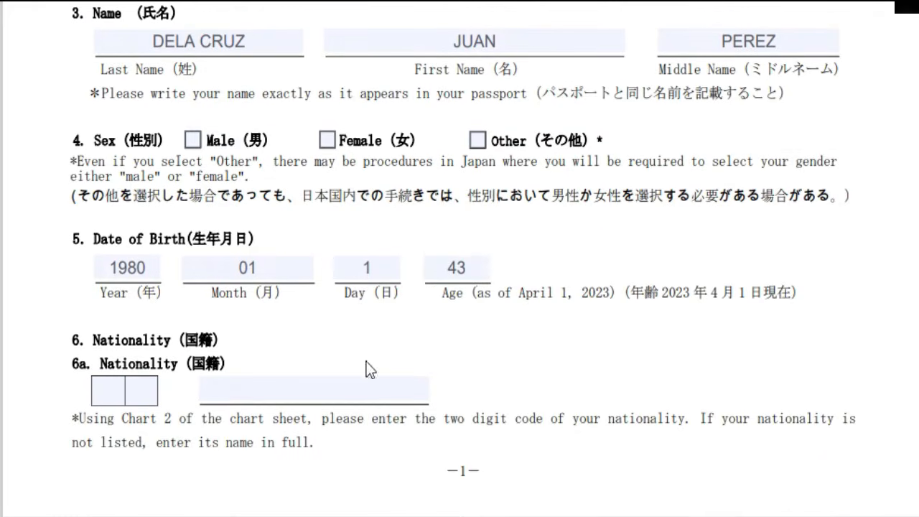
- Examine the country names and two-letter codes in Chart 2 (Nationality) of the chart sheet
scroll(374, 388, "down", 3)
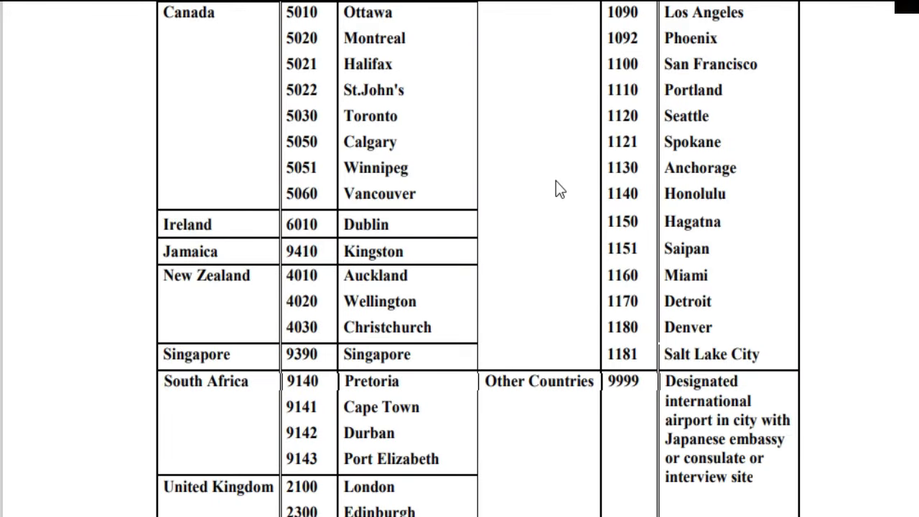
scroll(559, 189, "down", 5)
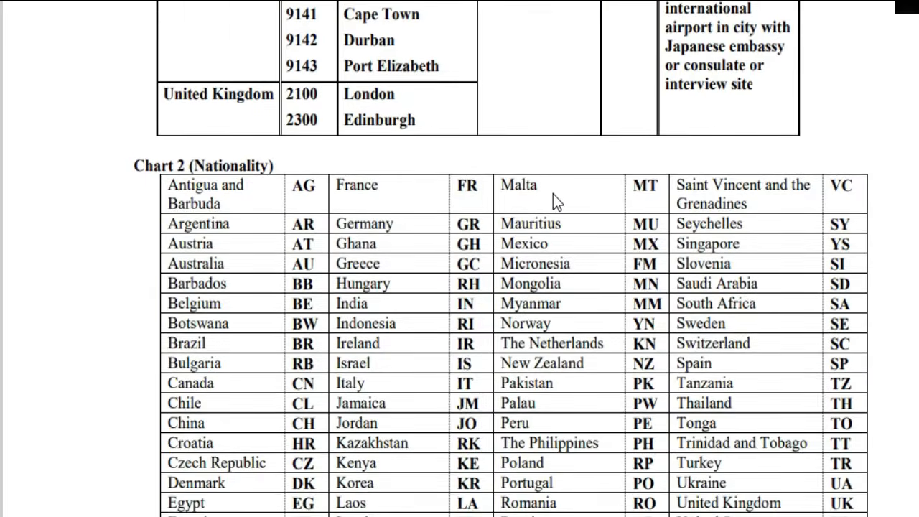
scroll(553, 192, "down", 1)
left_click_drag(134, 68, 274, 66)
left_click(273, 225)
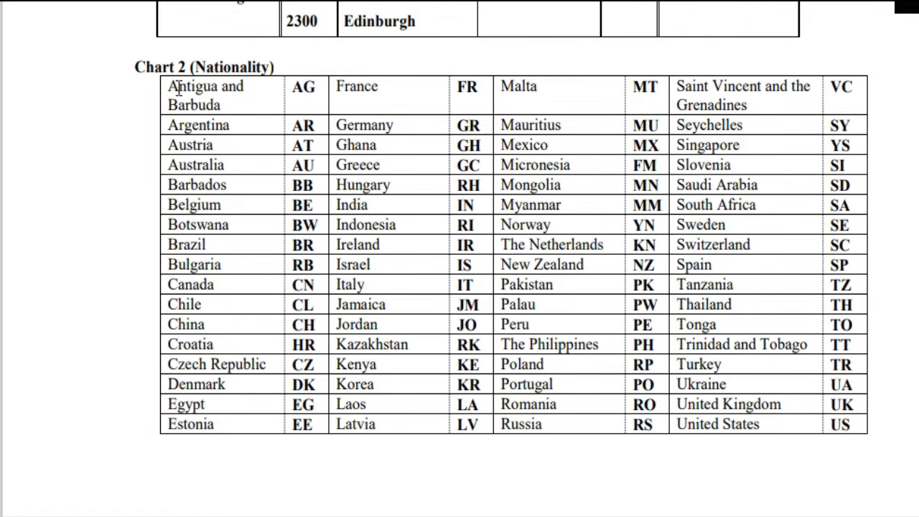
left_click_drag(176, 87, 172, 146)
left_click(205, 90)
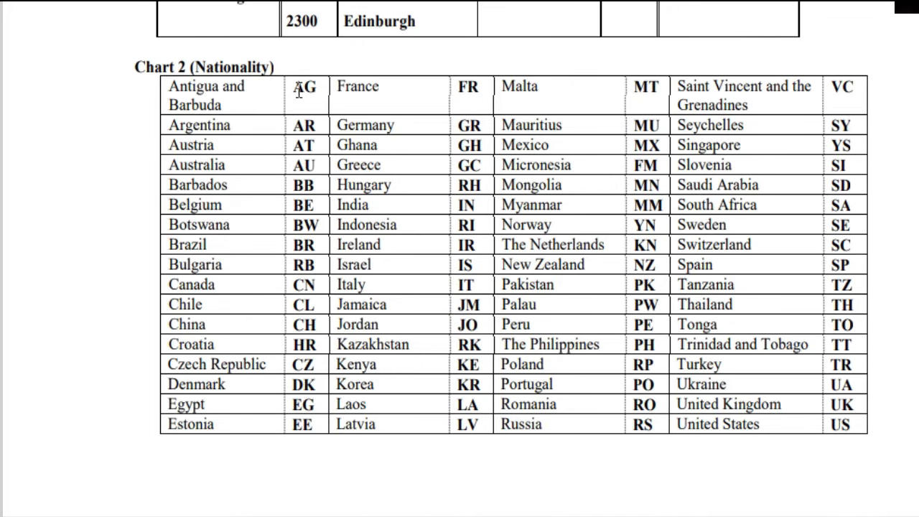
left_click_drag(294, 86, 303, 104)
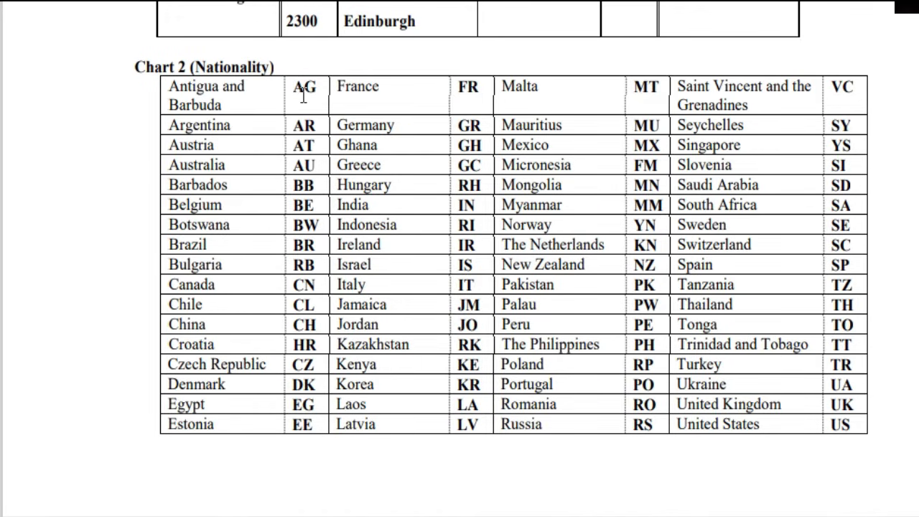
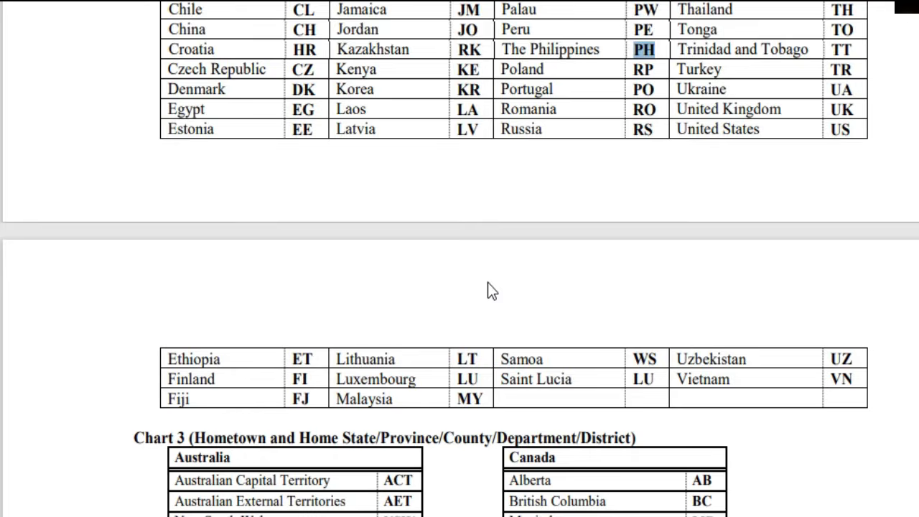
- Review the end of Chart 2 and the state and province abbreviations for Australia, Canada and the United States in Chart 3
scroll(487, 282, "down", 10)
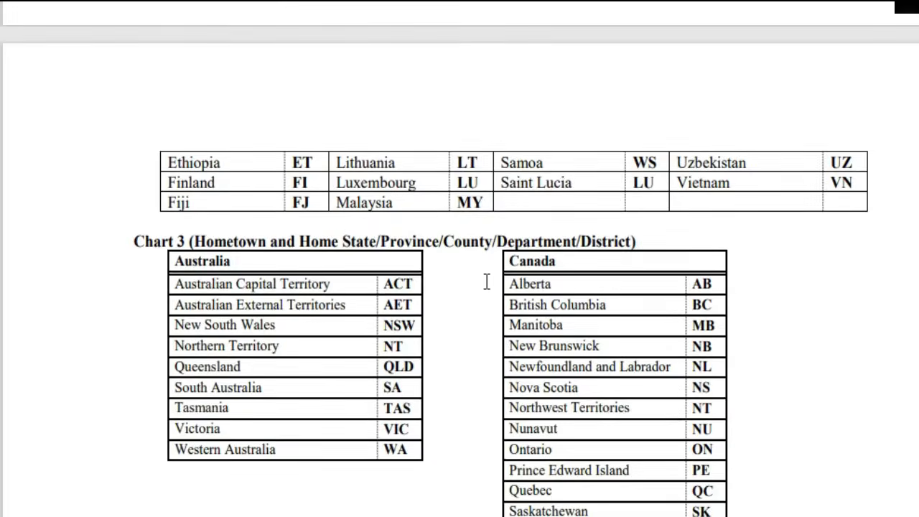
scroll(486, 281, "up", 3)
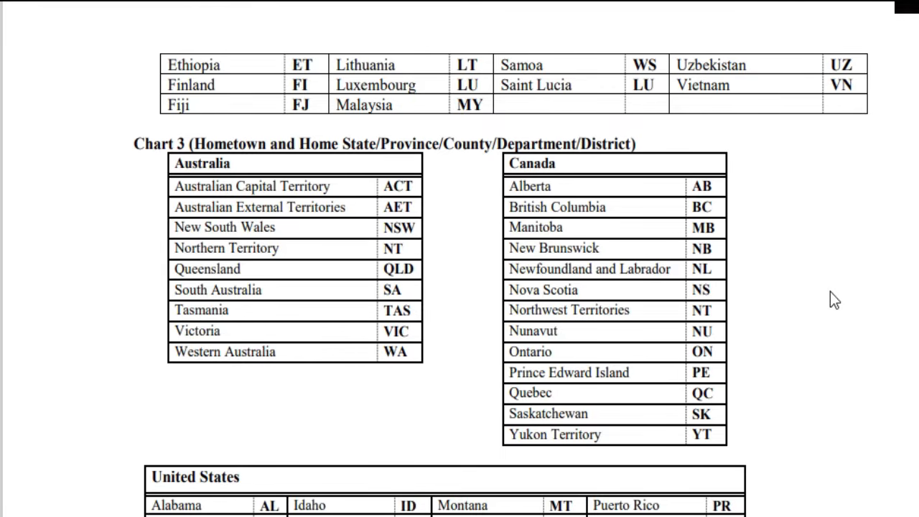
left_click_drag(196, 142, 291, 124)
left_click(482, 146)
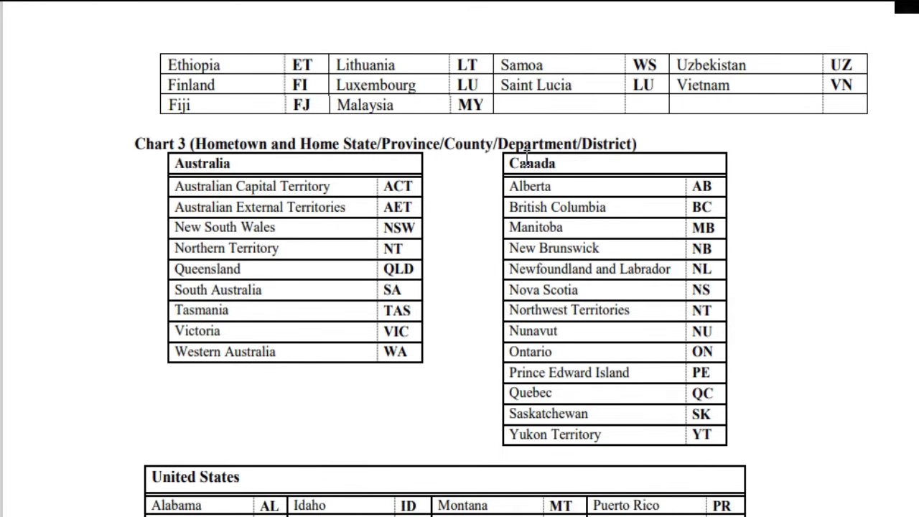
scroll(535, 176, "down", 5)
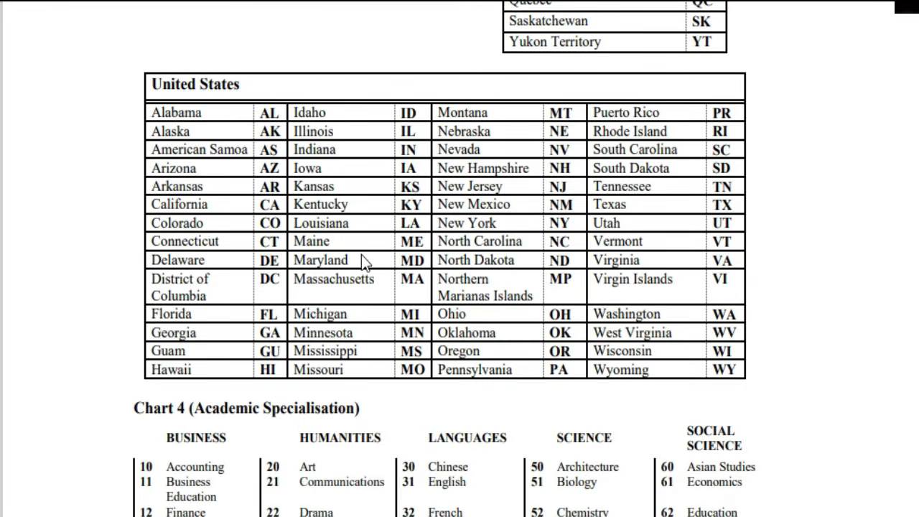
scroll(379, 261, "up", 1)
scroll(435, 275, "up", 4)
scroll(378, 252, "down", 2)
scroll(378, 252, "up", 1)
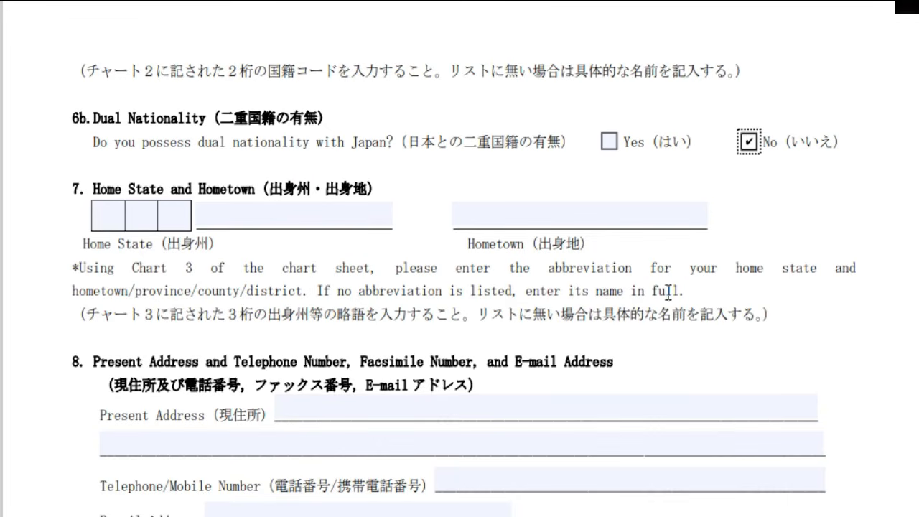
left_click(254, 220)
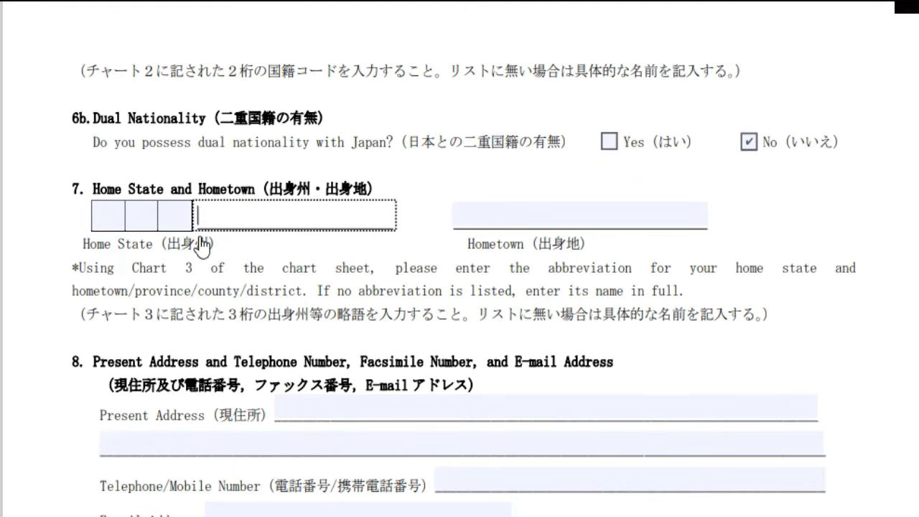
left_click(495, 220)
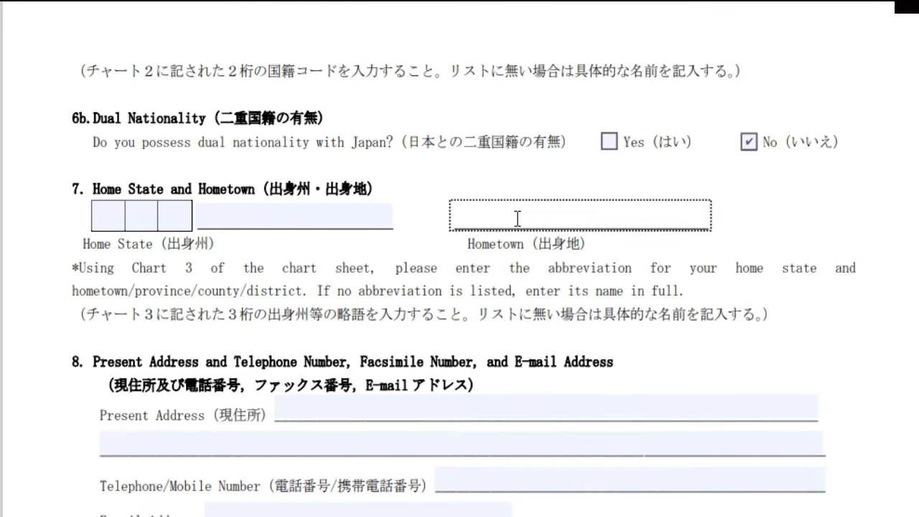
type("MANILA")
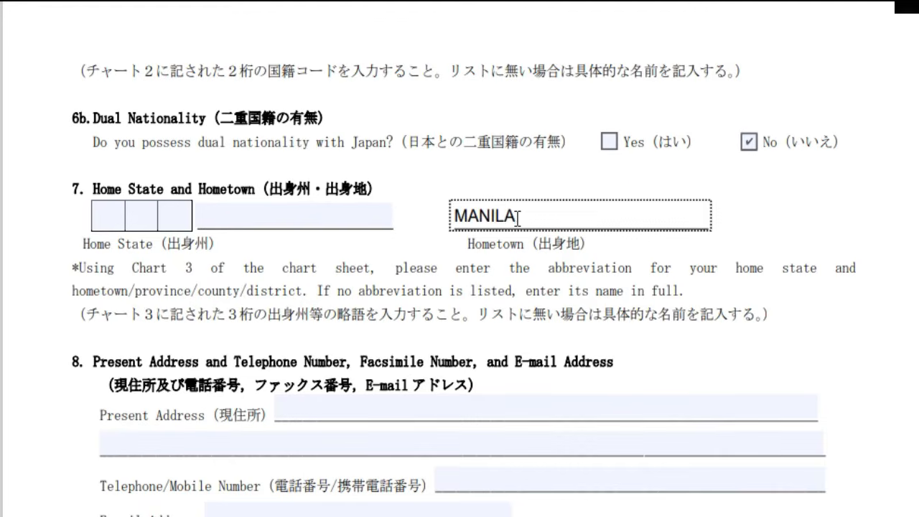
type(" PHIL")
key("BackSpace")
key("BackSpace")
key("BackSpace")
key("BackSpace")
key("BackSpace")
key("BackSpace")
key("BackSpace")
key("BackSpace")
key("BackSpace")
key("BackSpace")
key("BackSpace")
- Enter CEBU, PHILIPPINES as the hometown in question 7
type("CEB")
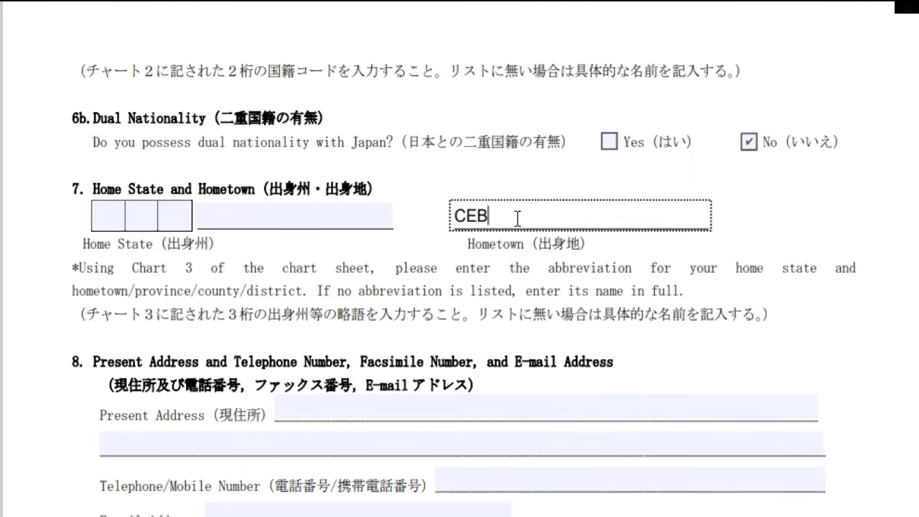
type("U, PHILIPPINES")
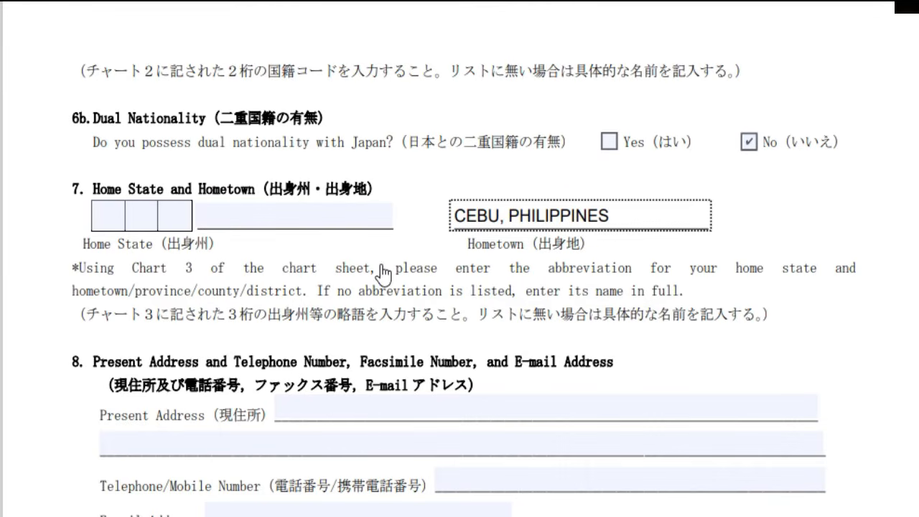
- Go through the present address, telephone number and e-mail fields of question 8, leaving them blank
scroll(385, 273, "down", 5)
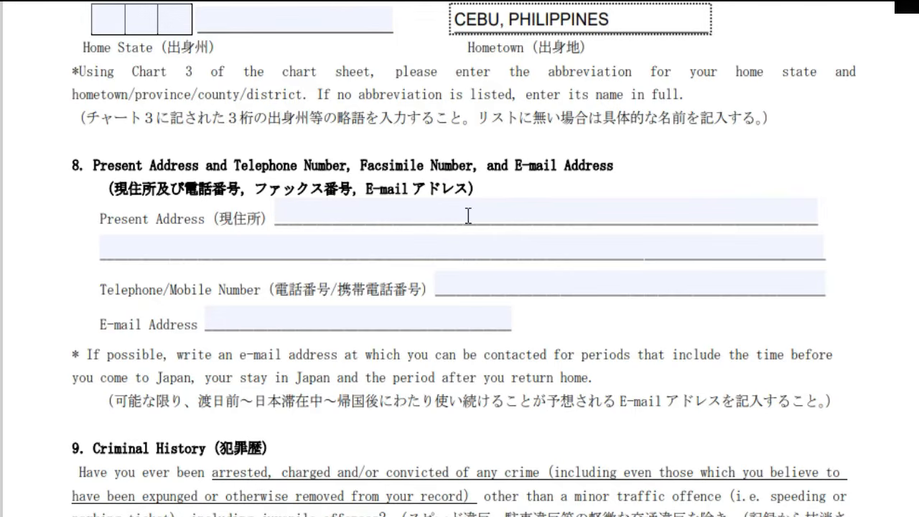
left_click(425, 216)
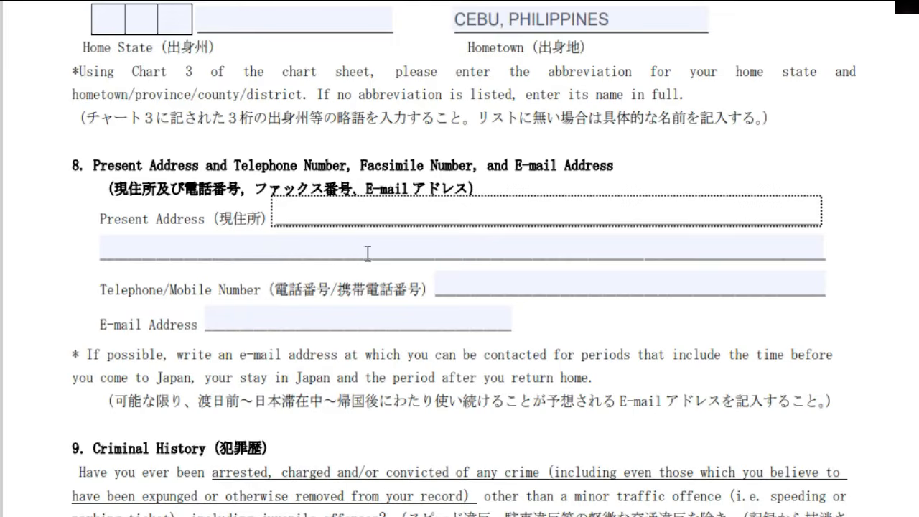
left_click(330, 246)
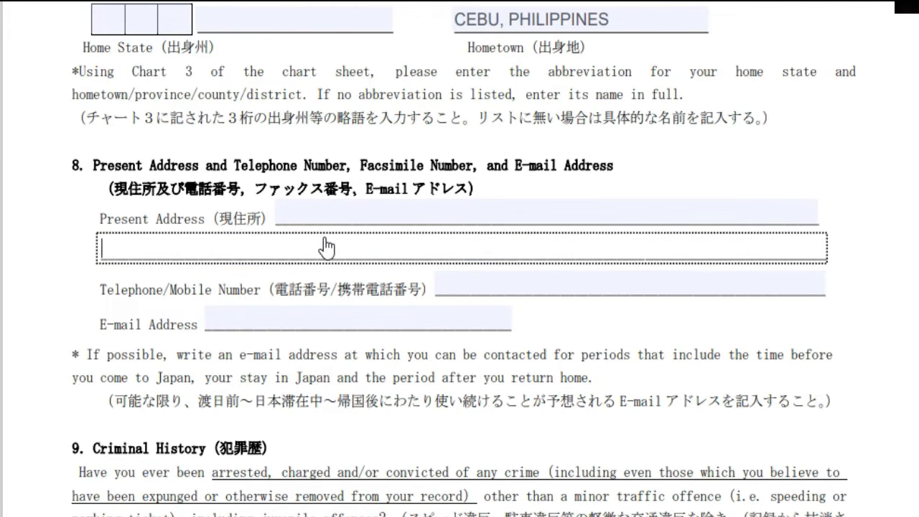
left_click(464, 280)
left_click(341, 317)
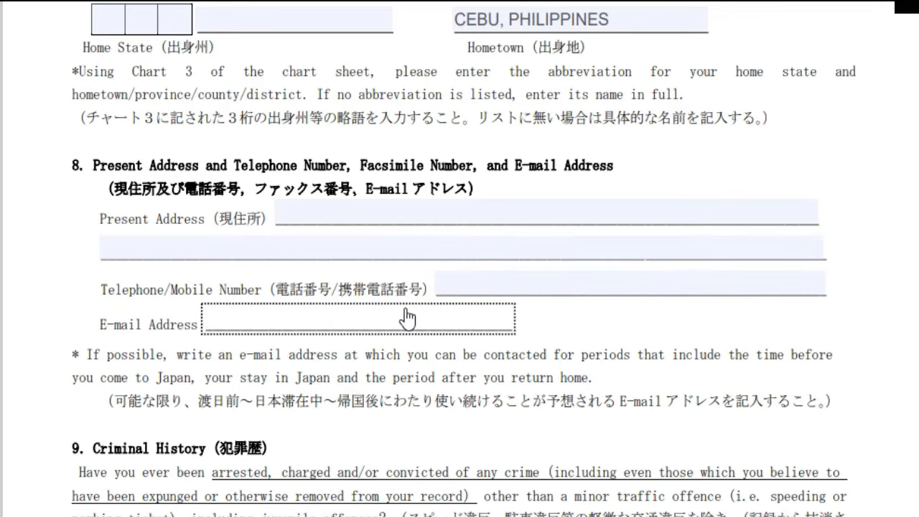
- Answer No to the criminal history question in question 9
scroll(407, 318, "down", 5)
scroll(345, 295, "down", 3)
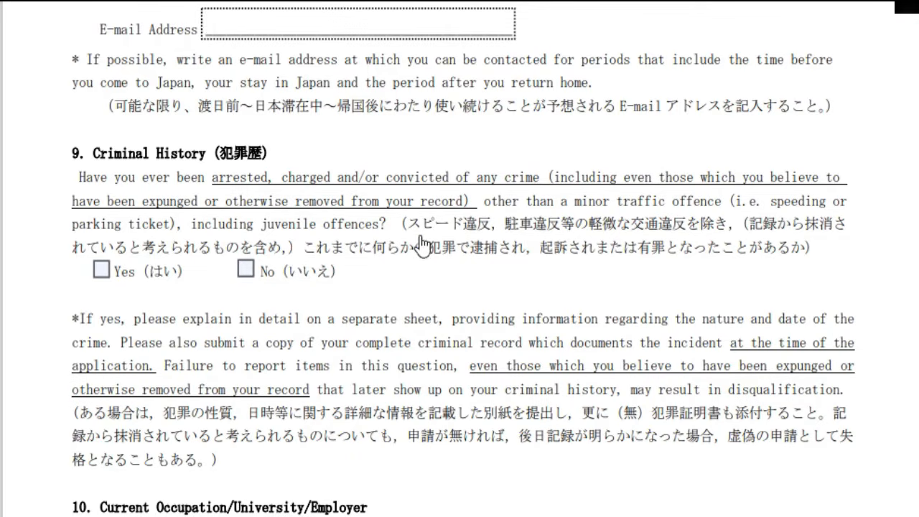
left_click(246, 271)
- Enter TEACHER, SAN ANDRES HIGH SCHOOL as the current occupation and employer in question 10
scroll(420, 282, "down", 3)
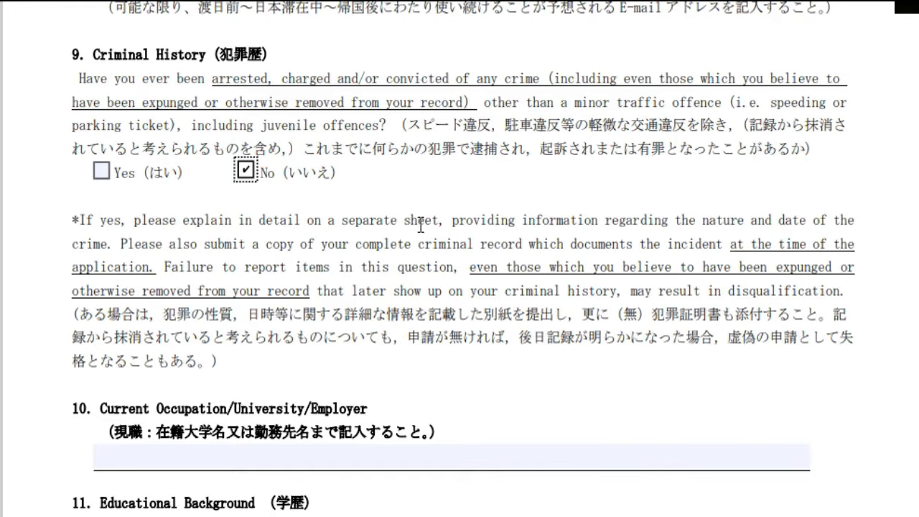
scroll(420, 225, "down", 5)
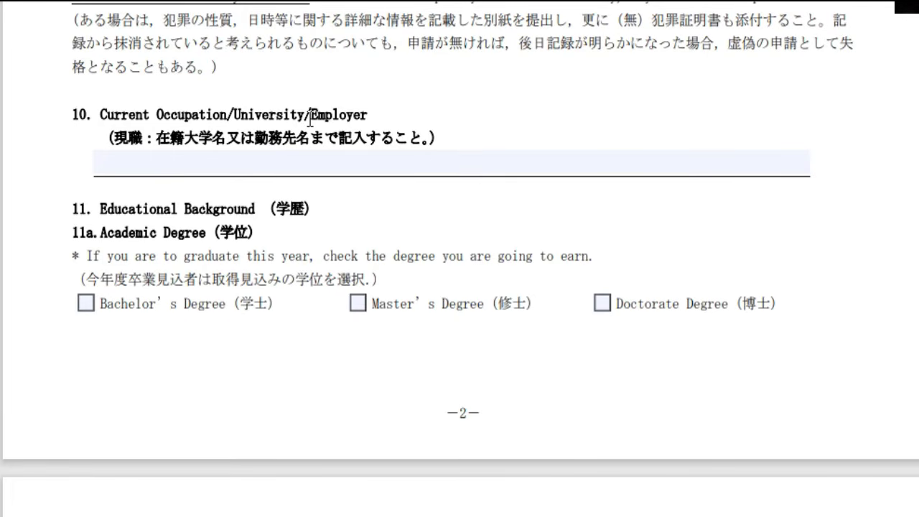
left_click(348, 163)
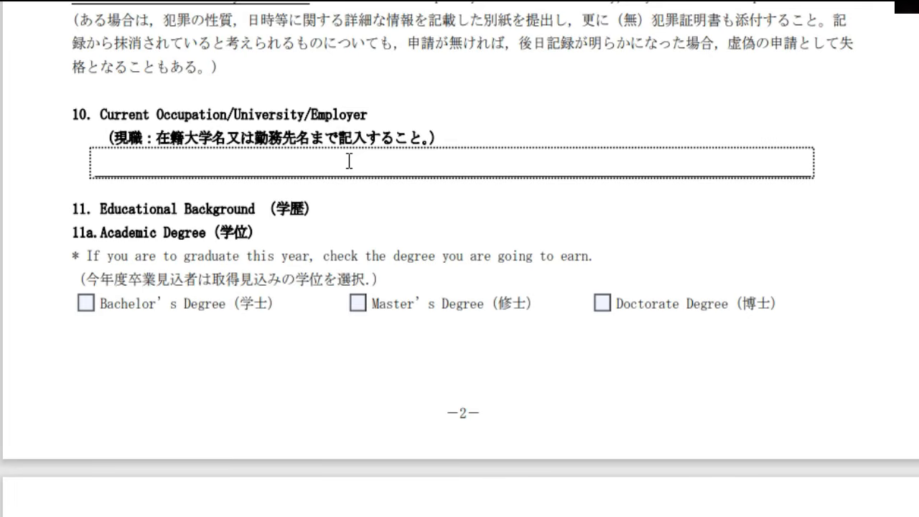
type("TEACHER")
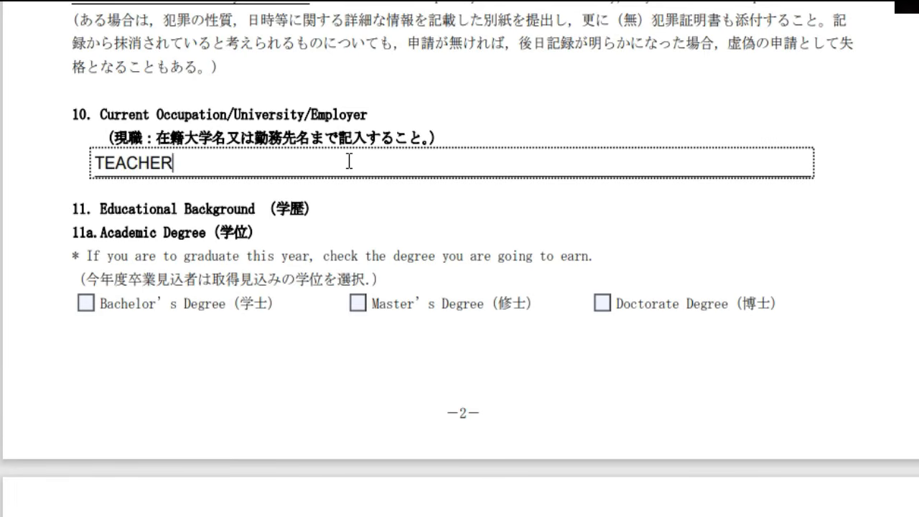
type(", SAN ")
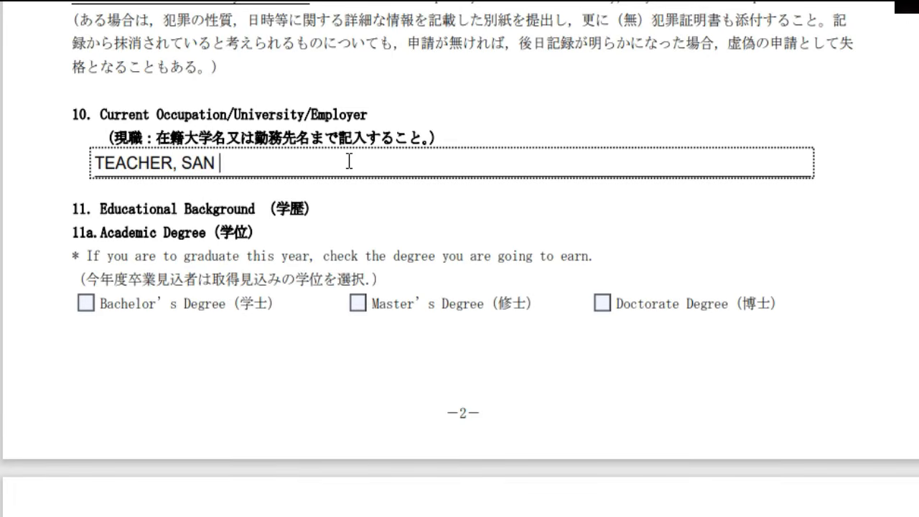
type("ANDRE")
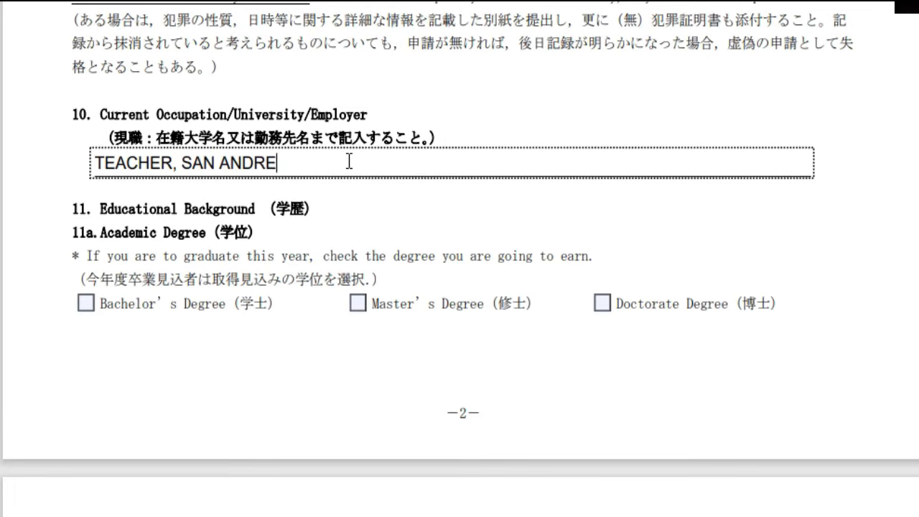
type("S HIGH SCHOOL")
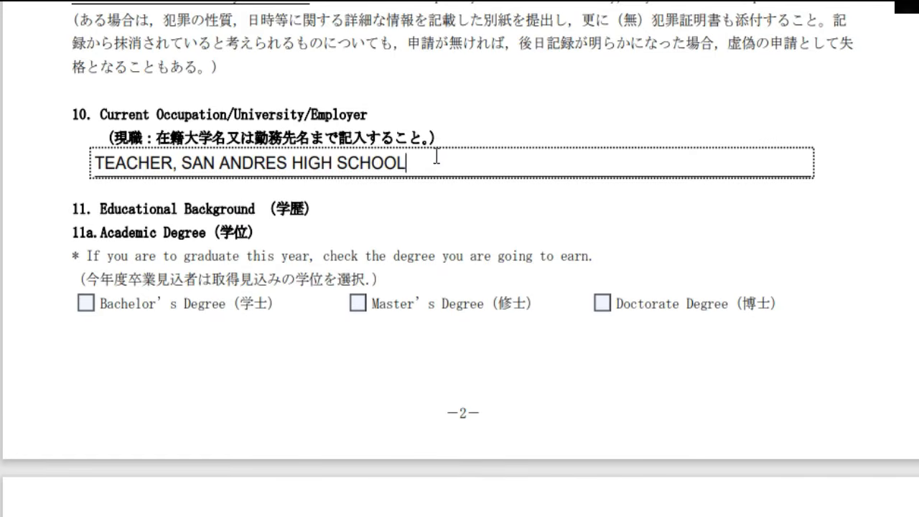
left_click(420, 194)
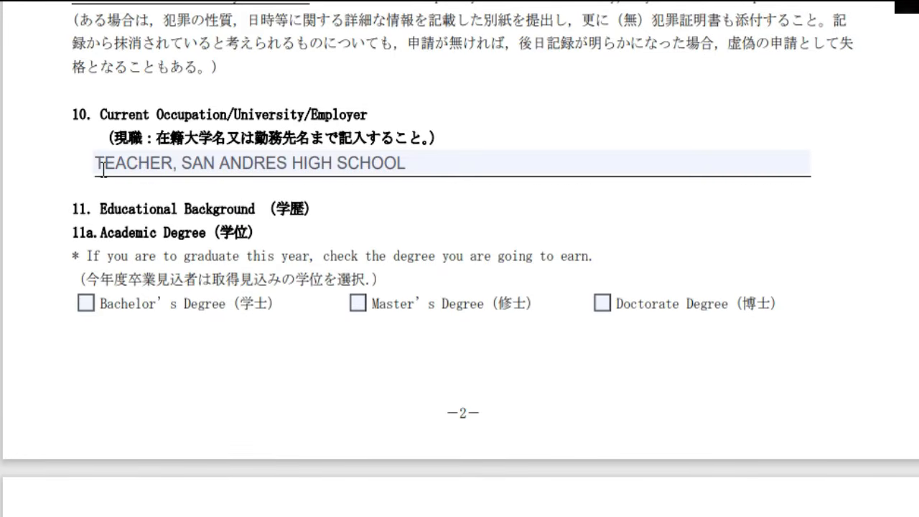
- Check Bachelor's Degree as the academic degree in question 11a, leaving Master's Degree unchecked
left_click(180, 162)
left_click(415, 195)
left_click(89, 309)
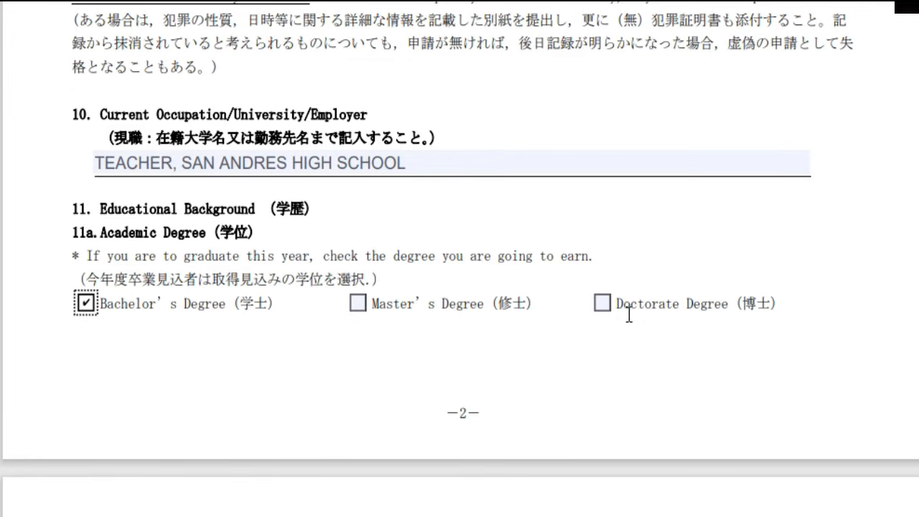
left_click(358, 305)
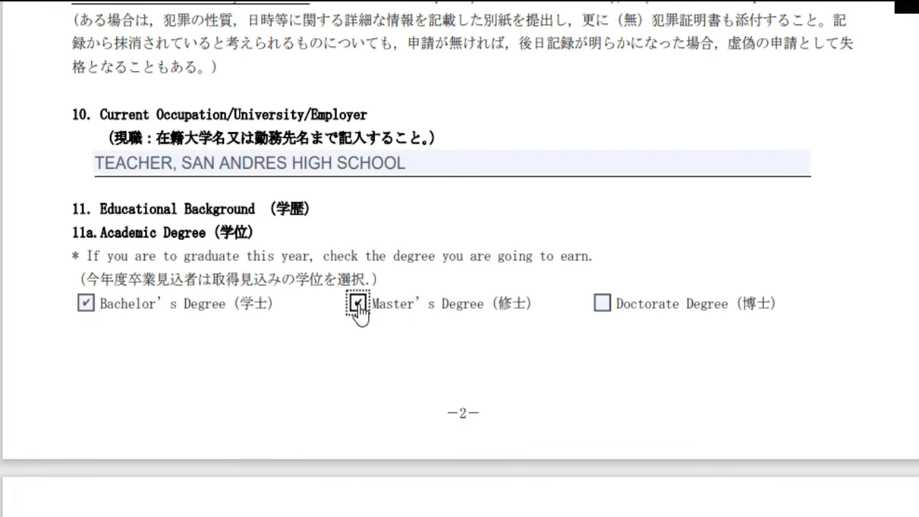
left_click(357, 304)
- Look over the academic specialisation fields of question 11b and the code tables in the chart sheet
scroll(100, 312, "down", 4)
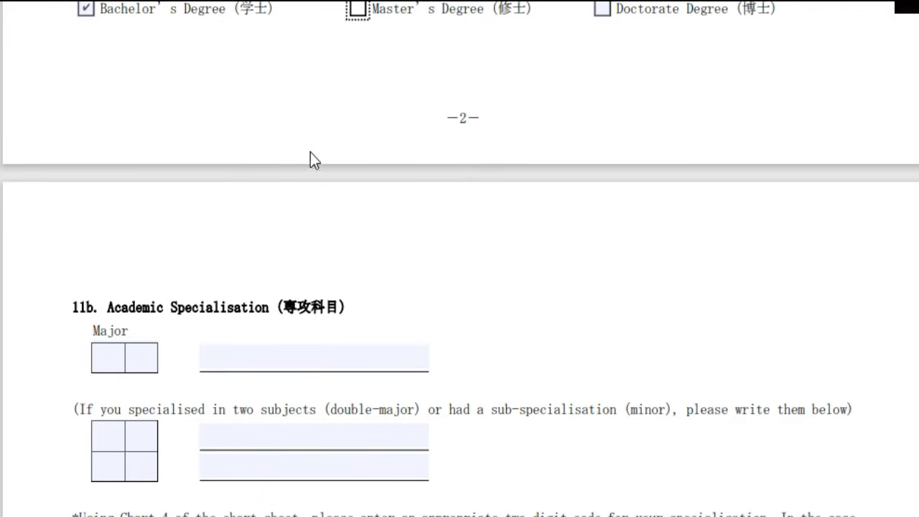
scroll(263, 417, "down", 3)
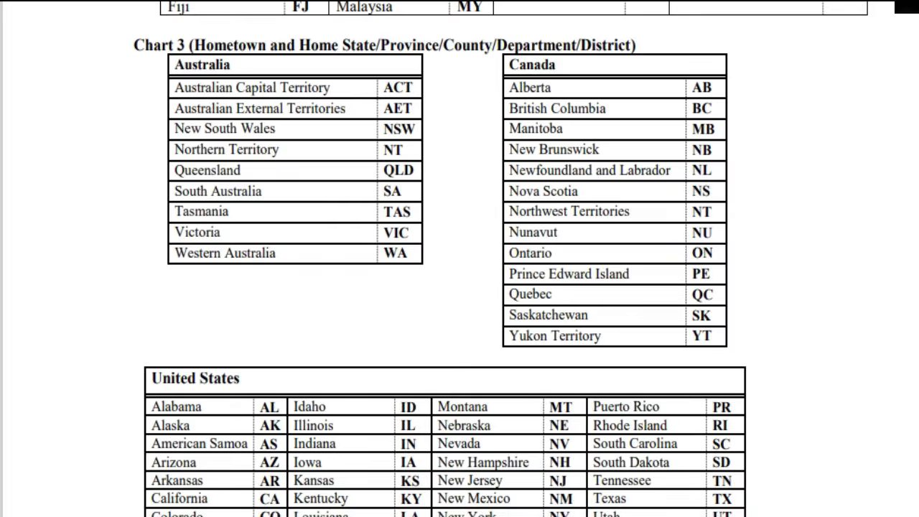
scroll(503, 158, "down", 9)
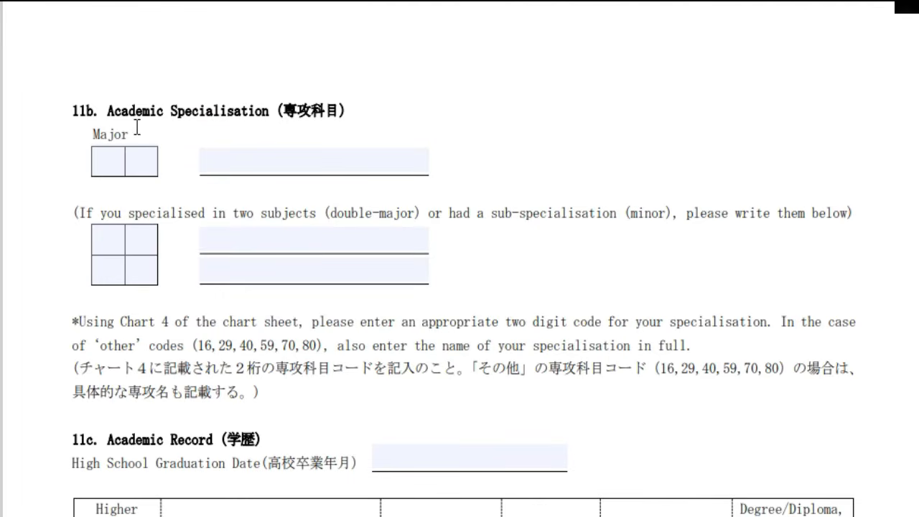
scroll(240, 171, "up", 7)
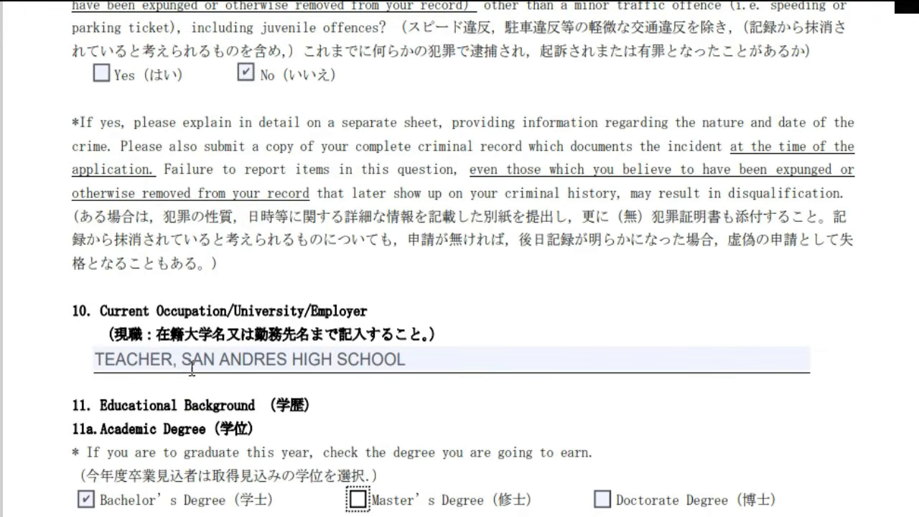
scroll(188, 363, "down", 3)
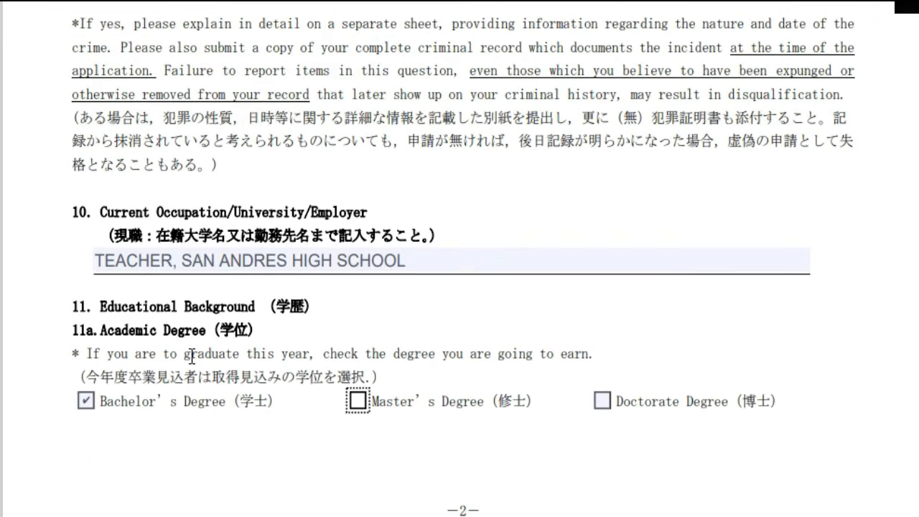
scroll(195, 359, "down", 6)
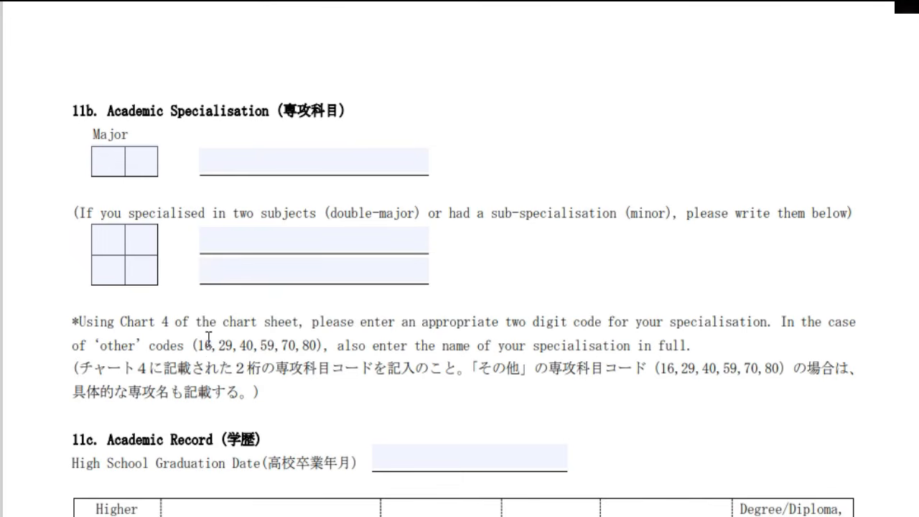
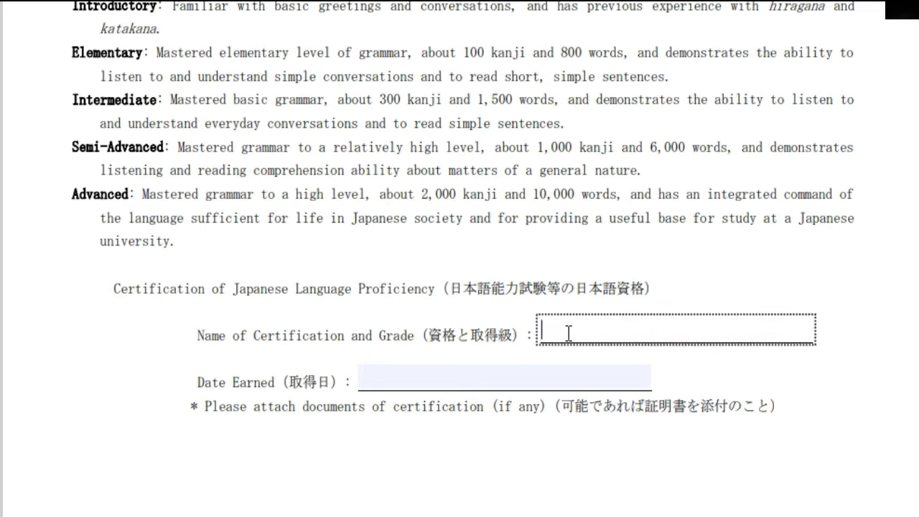
- Try JLPT N5 as the name and grade of the Japanese language certification, and clear the field again
type("JLPT n")
key("BackSpace")
type("N5")
left_click_drag(628, 332, 522, 337)
key("BackSpace")
- Enter KOREA with the purpose TO ATTEND A LEADERSHIP TRAINING in the first row of question 17, leaving its dates blank
scroll(449, 370, "down", 3)
scroll(406, 290, "down", 4)
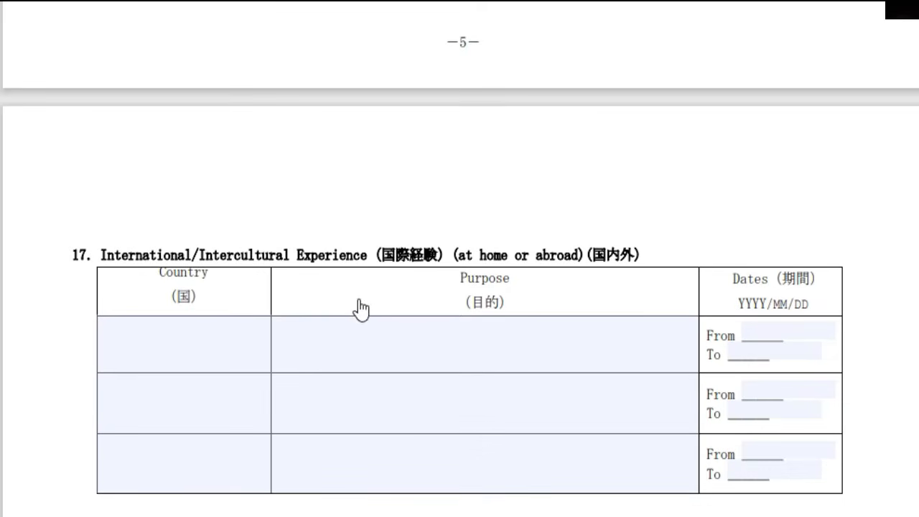
scroll(197, 312, "down", 3)
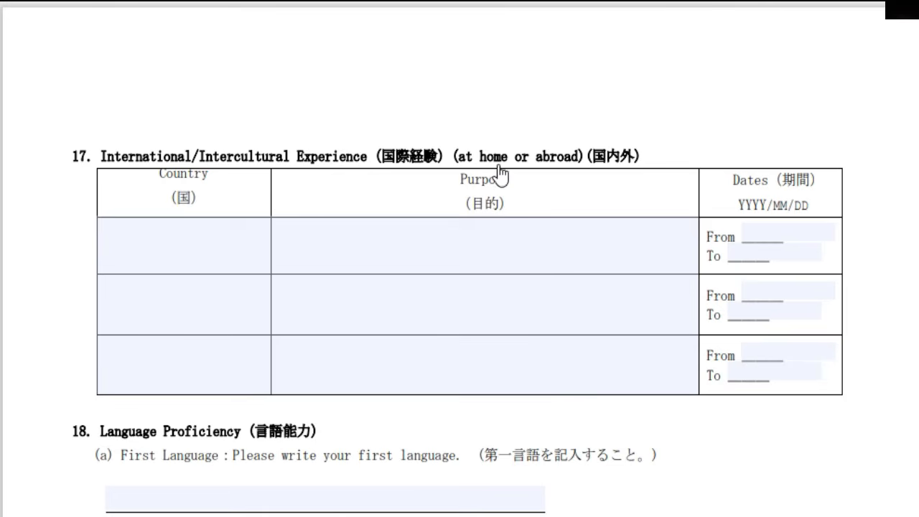
left_click(171, 248)
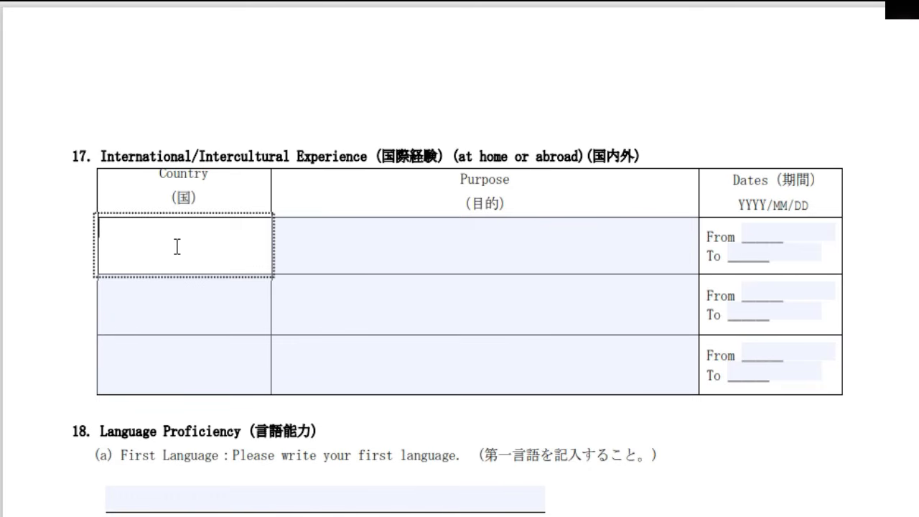
type("KOREA")
left_click(415, 262)
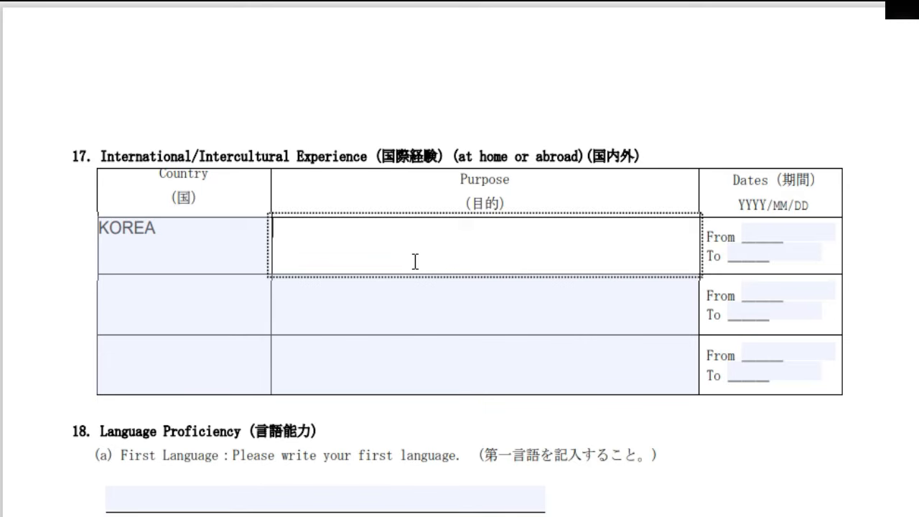
type("LE")
key("BackSpace")
key("BackSpace")
type("TO ATTEND A")
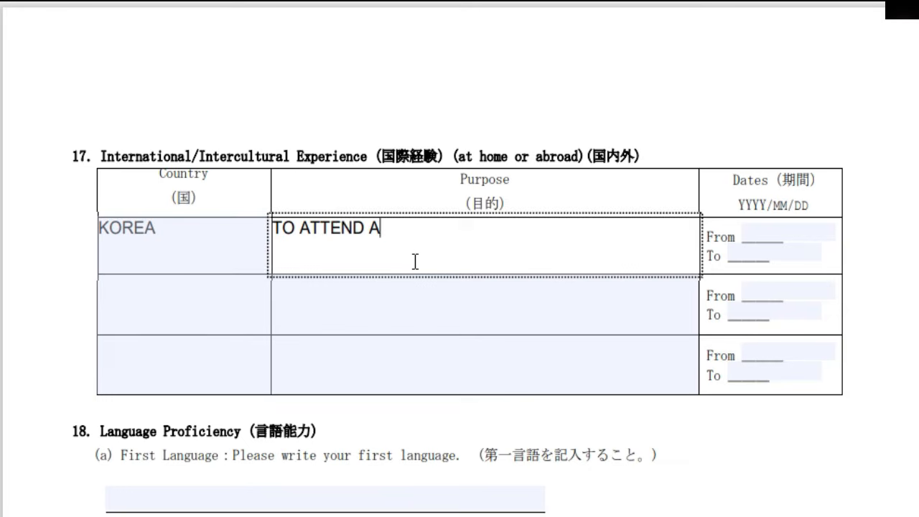
type(" LEADERSHIP ")
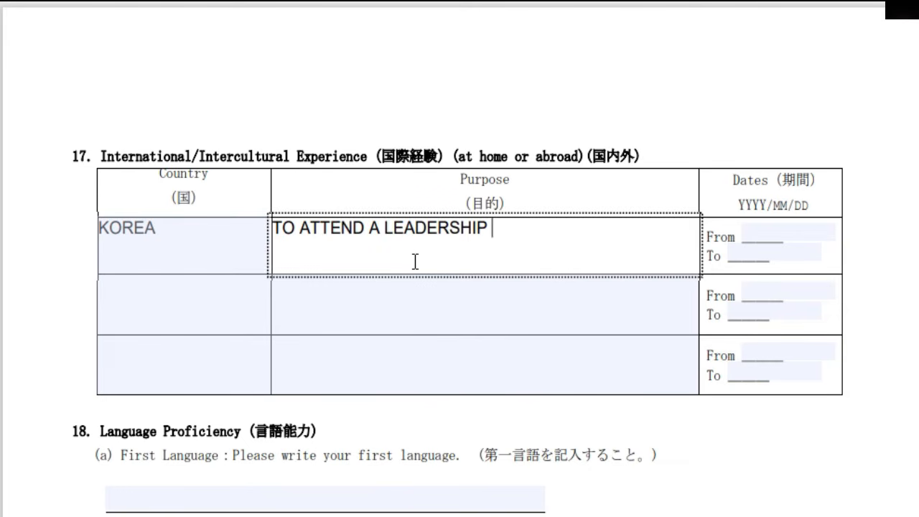
type("TRAINING")
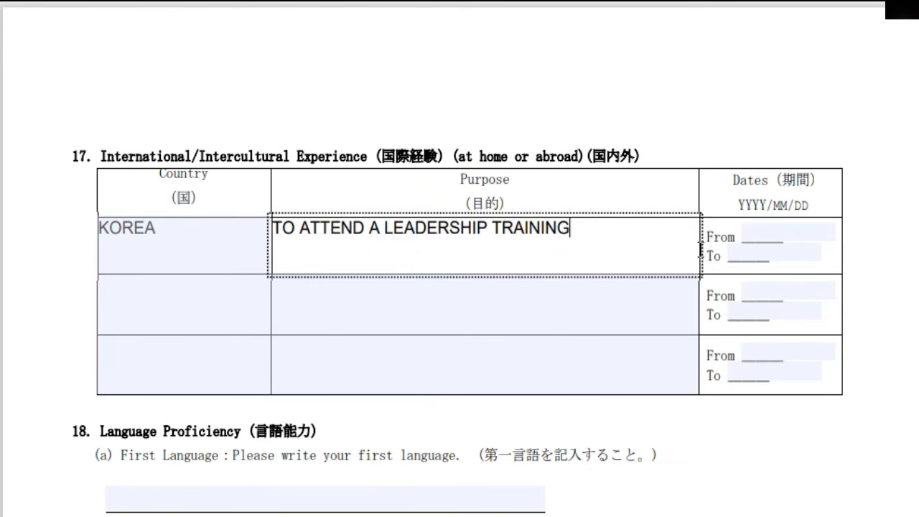
left_click(763, 254)
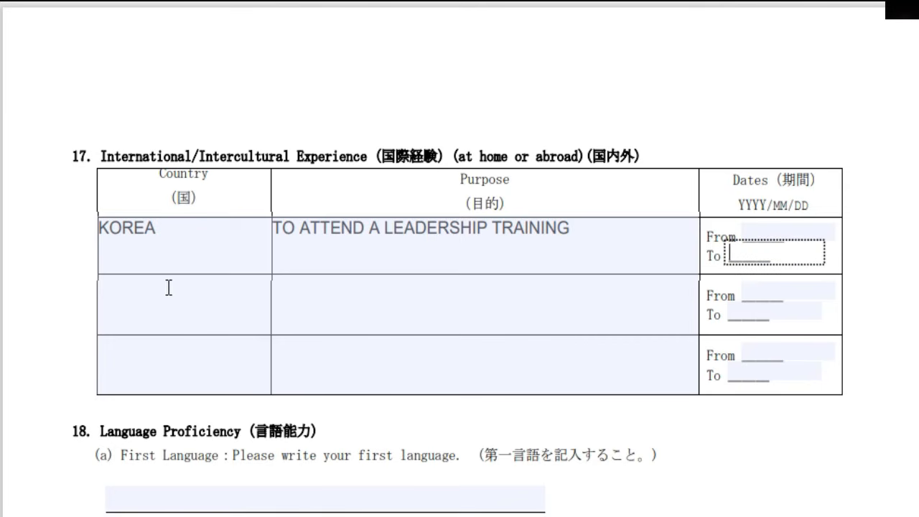
- Enter SPAIN with the purpose TOURIST in the second row of question 17, leaving its dates blank
left_click(155, 311)
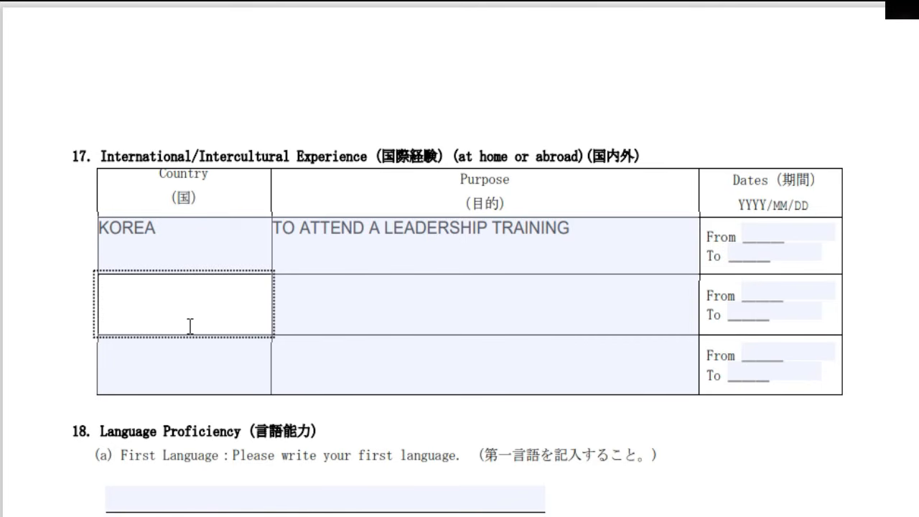
type("SPAIN")
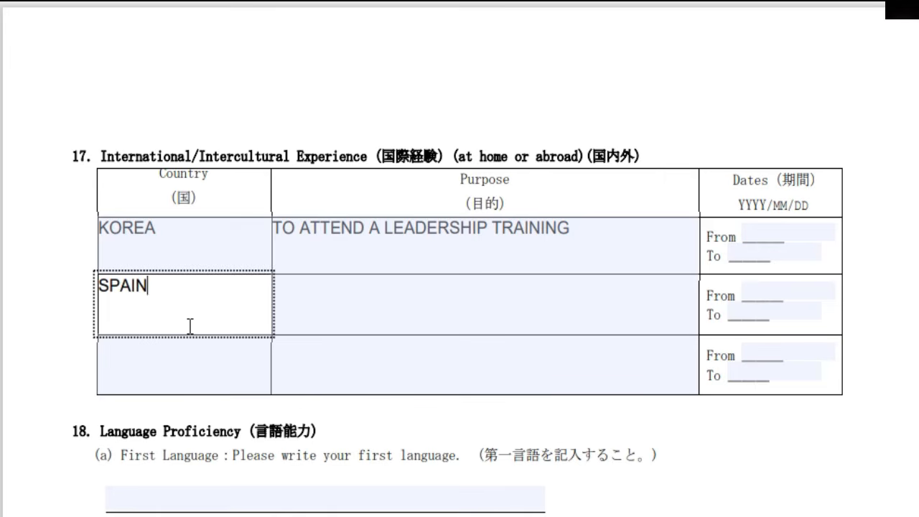
left_click(337, 303)
type("TO")
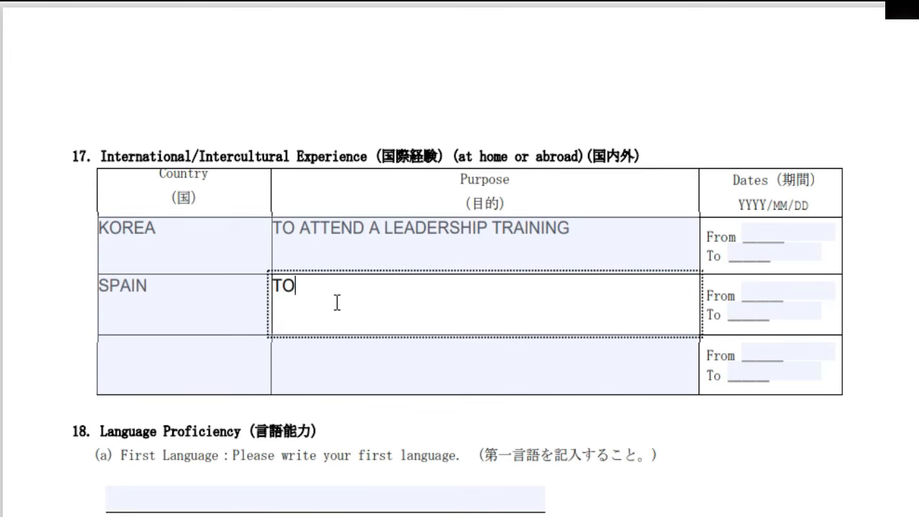
key("BackSpace")
type("URIST")
left_click(783, 293)
- Enter CHINA with the purpose TO JOIN MATH CONTEST in the third row of question 17, leaving its dates blank
left_click(191, 357)
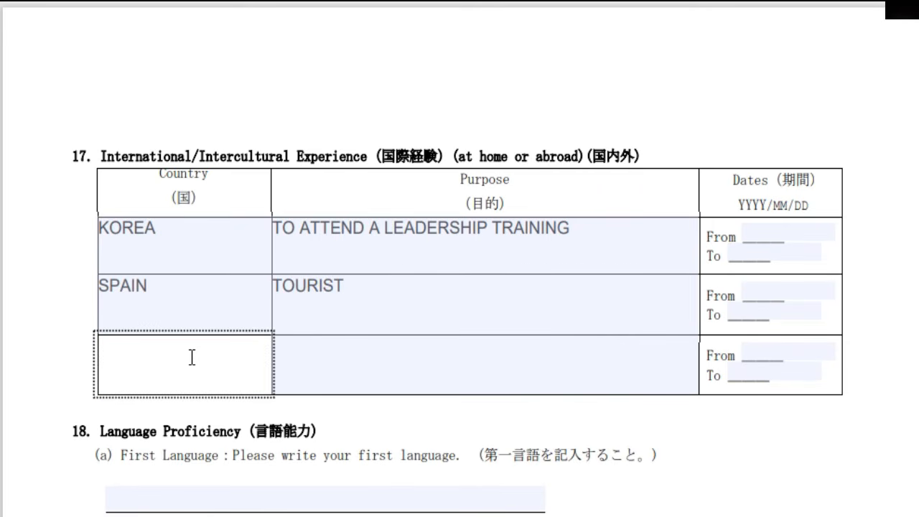
type("CHINA")
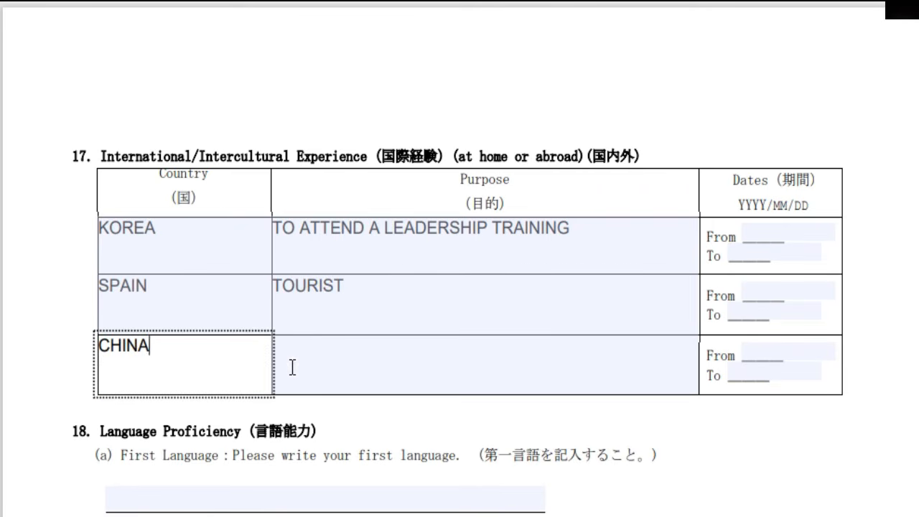
left_click(307, 370)
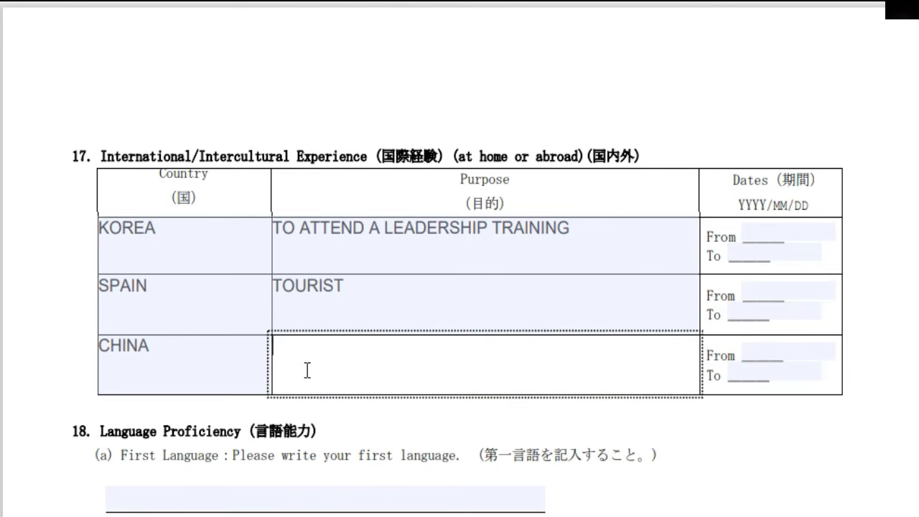
type("TO JOIN MATH CON")
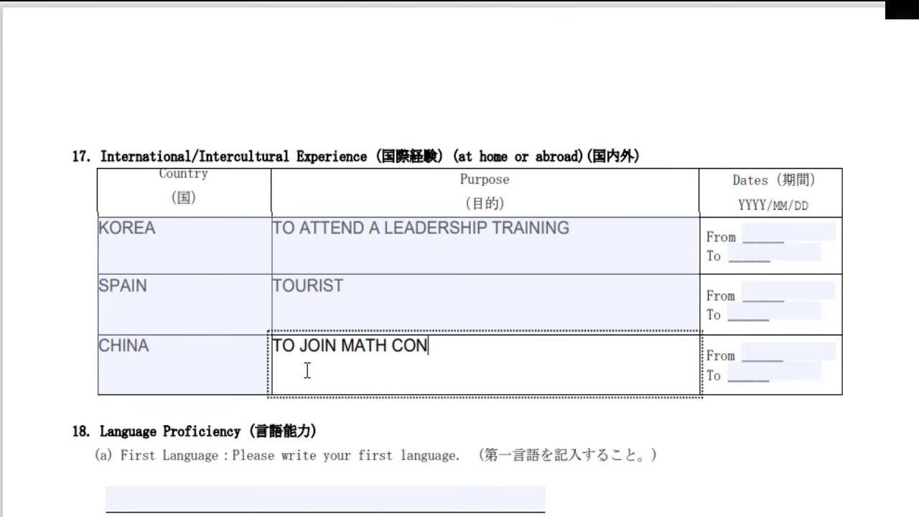
type("TEST")
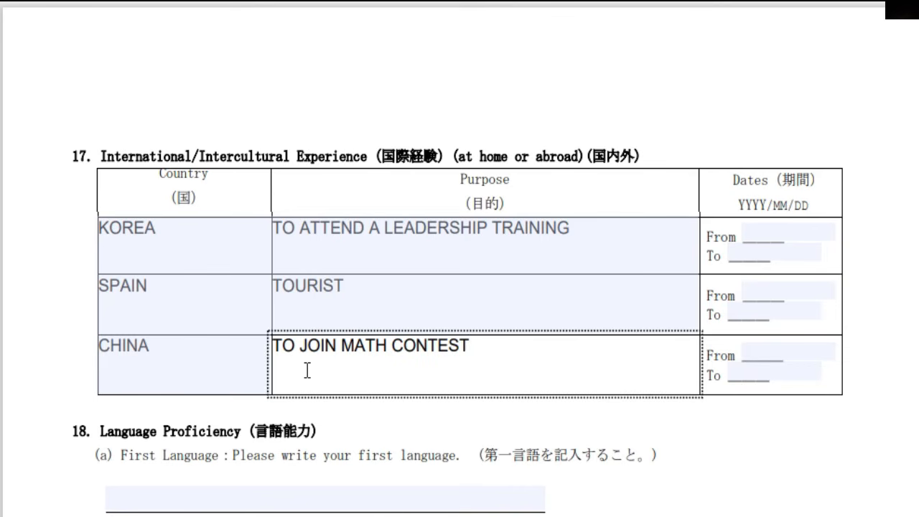
left_click(783, 353)
left_click(757, 375)
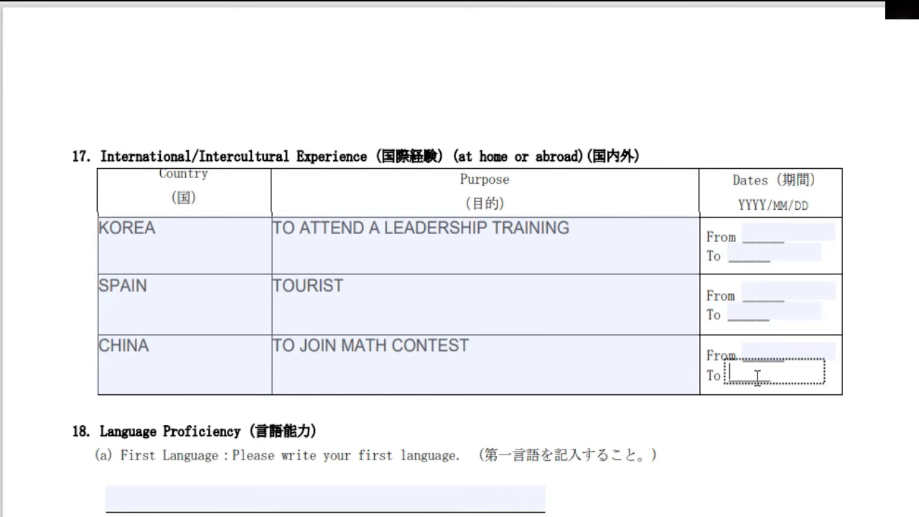
- Enter FILIPINO/TAGALOG as the first language in question 18(a) and open the first foreign language cell of 18(b)
scroll(550, 436, "down", 5)
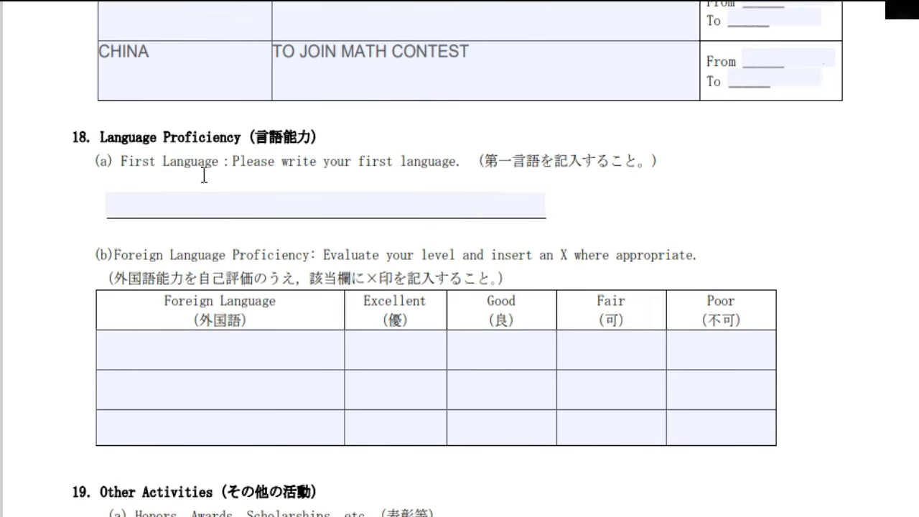
left_click(237, 211)
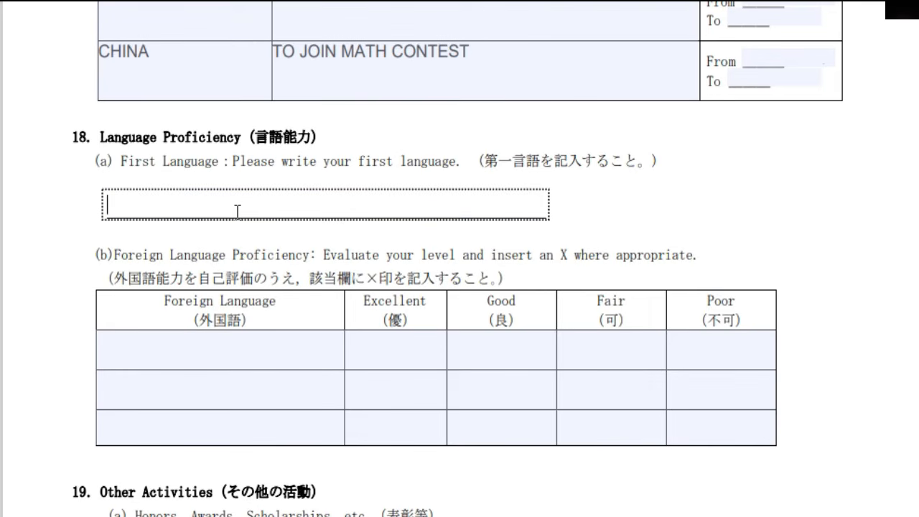
type("ENGLISH")
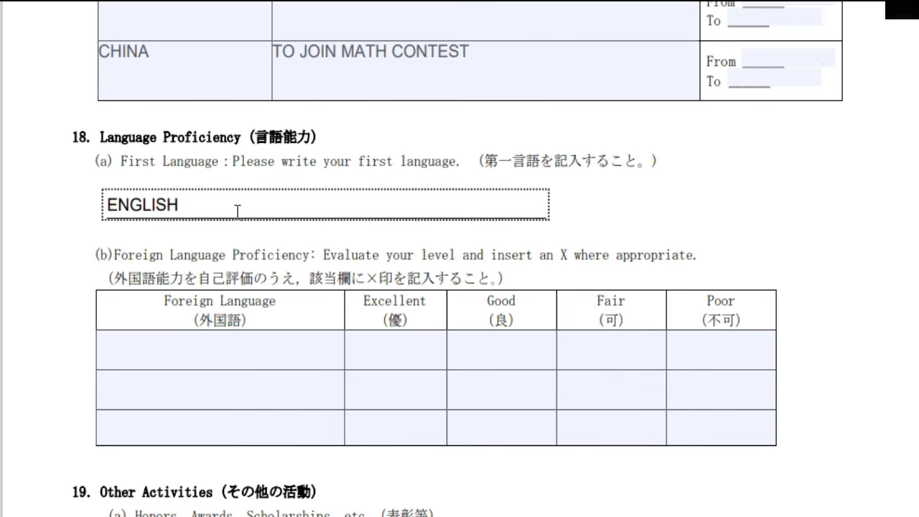
key("ctrl+a")
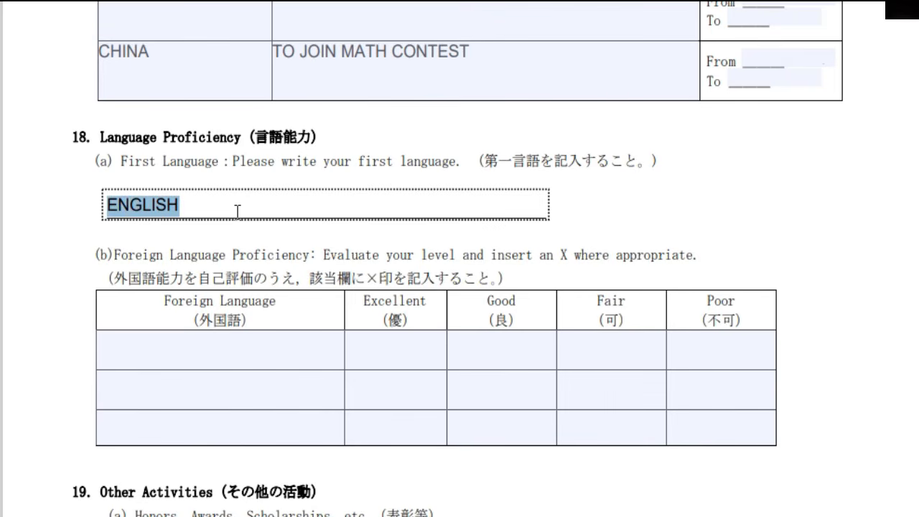
key("BackSpace")
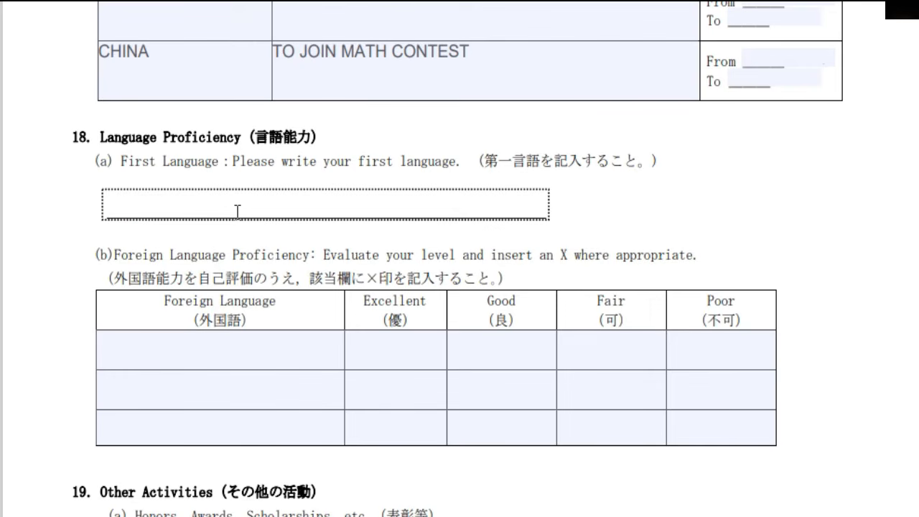
type("FILIPINO")
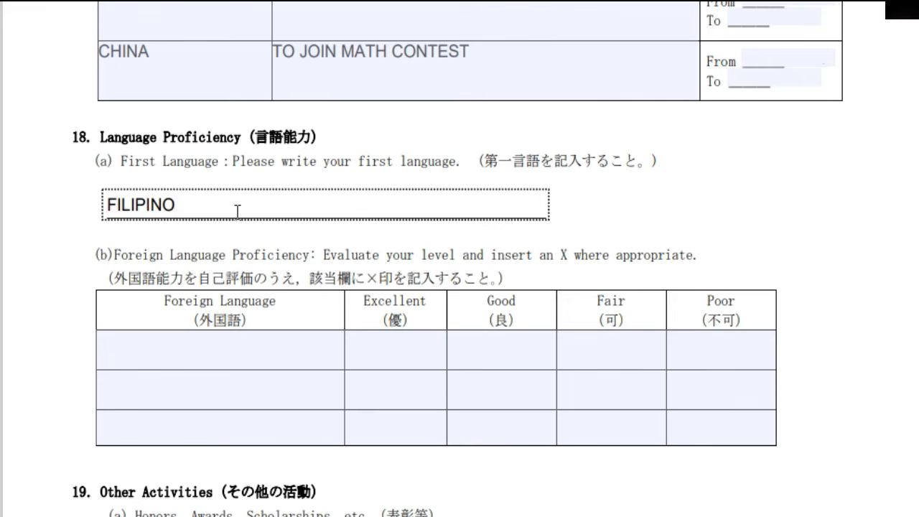
type("/TAGALOG")
left_click(196, 351)
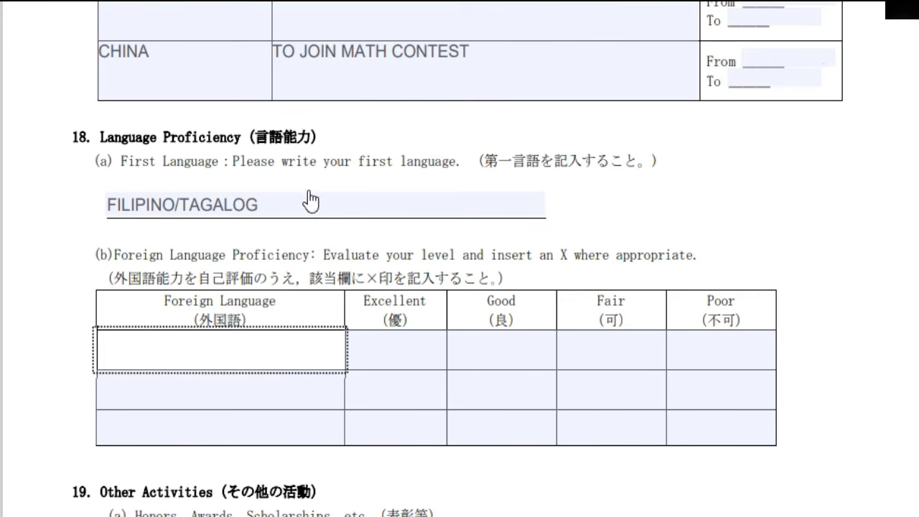
scroll(255, 323, "down", 3)
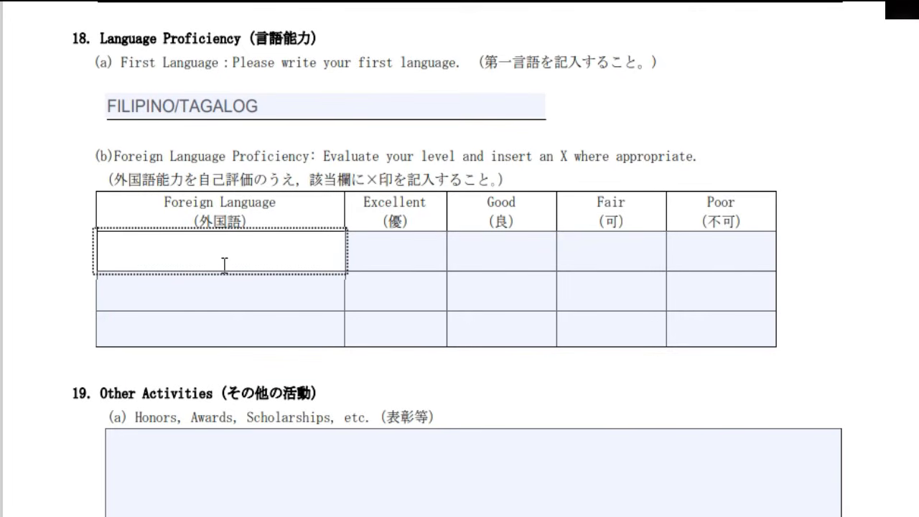
type("JAPANESE")
key("BackSpace")
key("BackSpace")
key("BackSpace")
key("BackSpace")
key("BackSpace")
key("BackSpace")
key("BackSpace")
key("BackSpace")
- Enter CHINESE as the first foreign language in question 18(b), leaving its proficiency ratings and the second row blank
type("CHINESE")
left_click(380, 262)
left_click(503, 248)
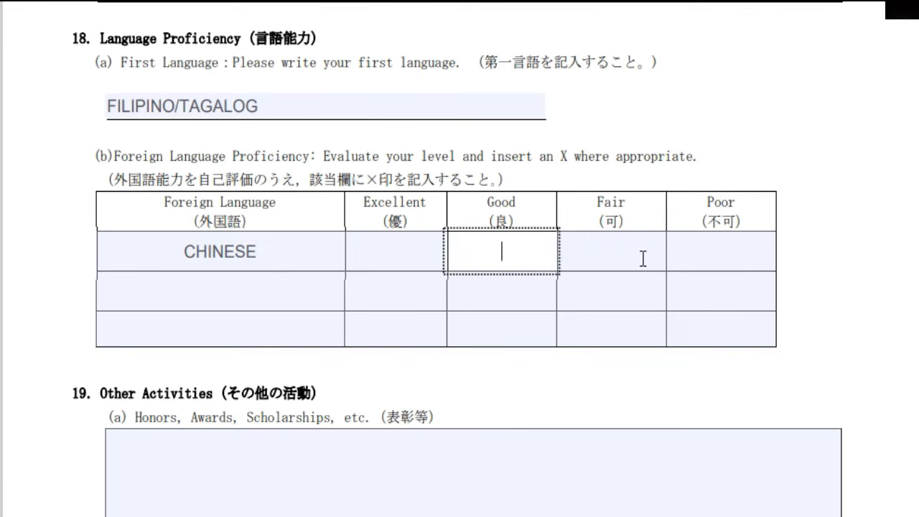
left_click(618, 257)
left_click(725, 260)
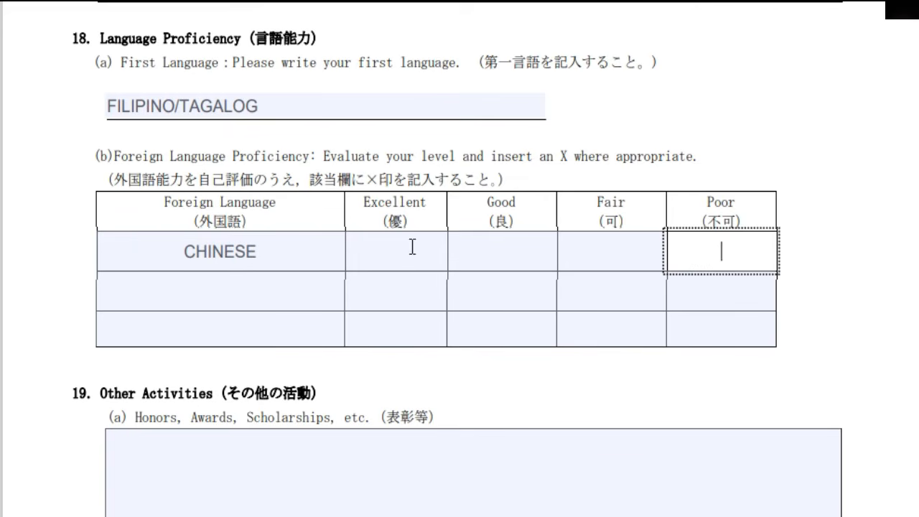
left_click(227, 297)
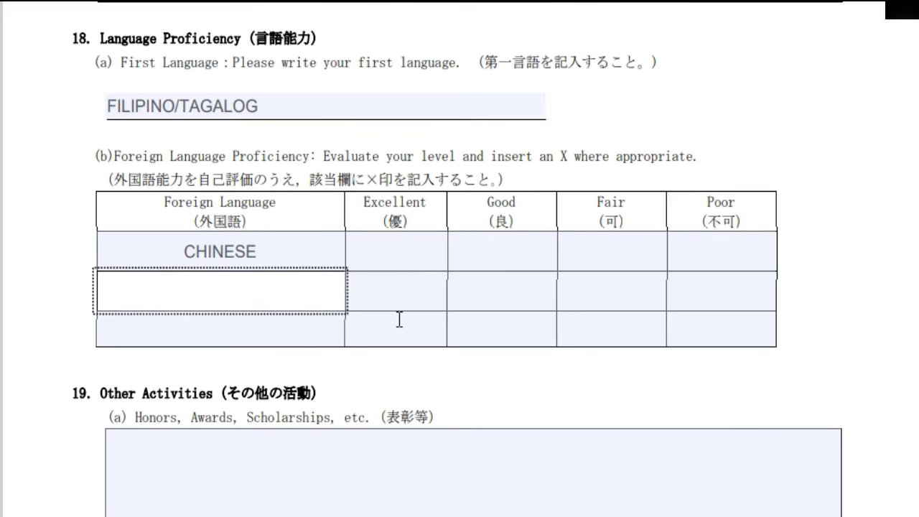
- Enter BEST IN ATTENDANCE as the first line of honors and awards in question 19(a)
scroll(401, 326, "down", 5)
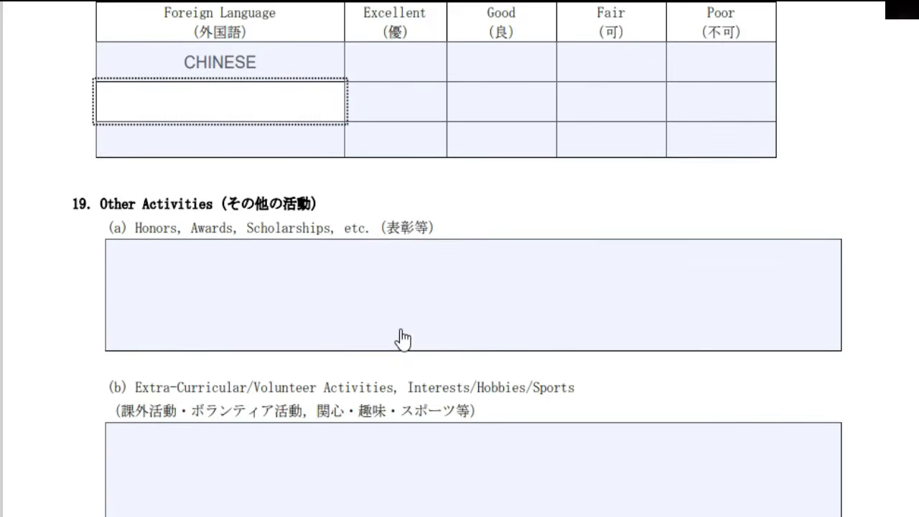
left_click(161, 259)
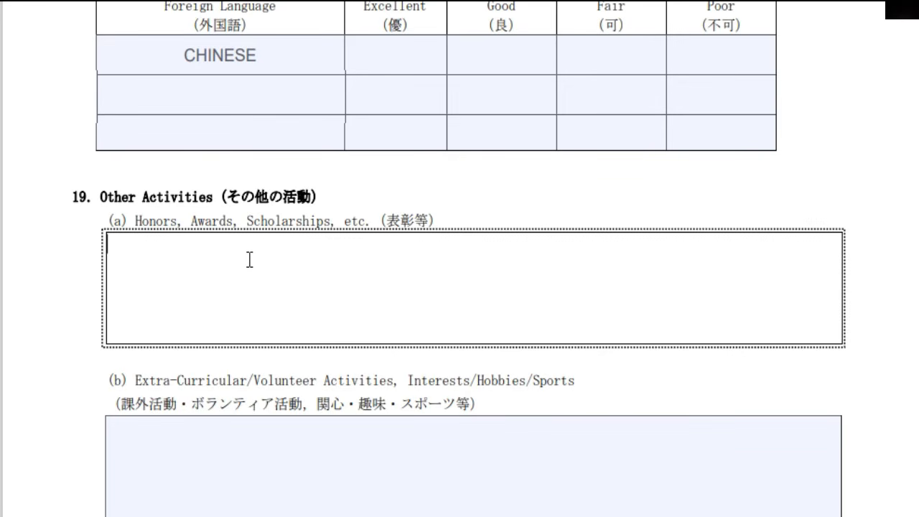
type("BEST")
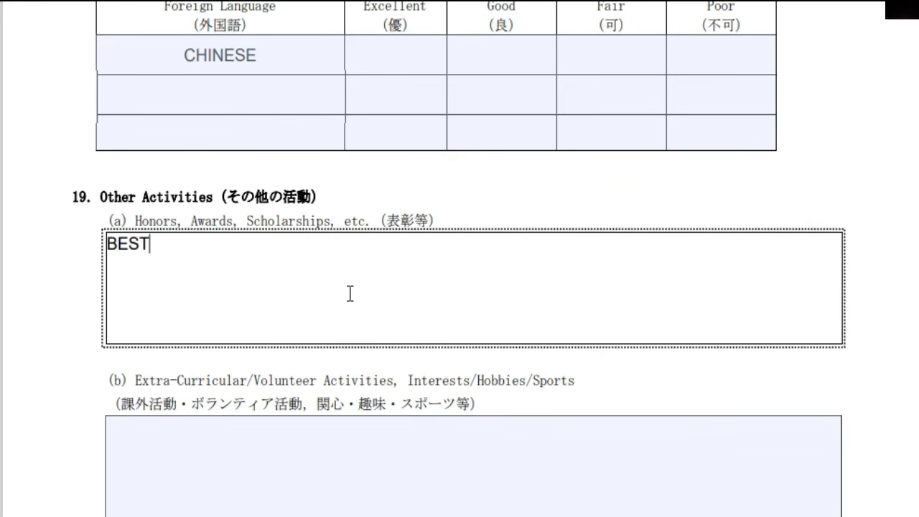
type(" IN ATTEN")
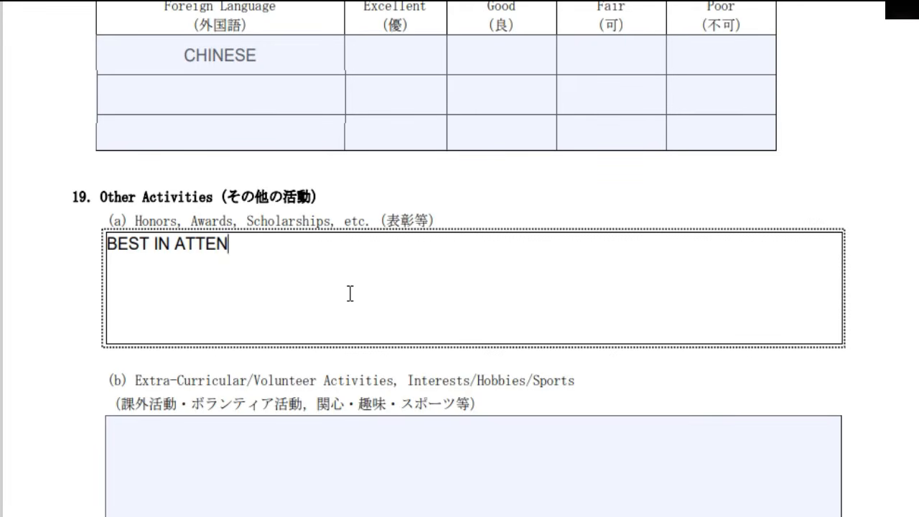
type("DANCE,")
key("BackSpace")
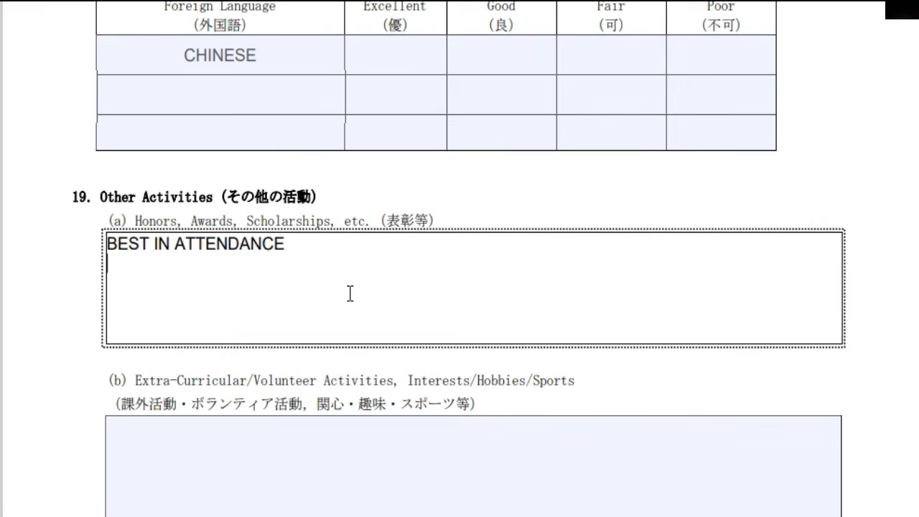
- Add OUTSTANDING EMPLOYEES OF THE YEAR as the second line of question 19(a)
type("OUTSTANDING")
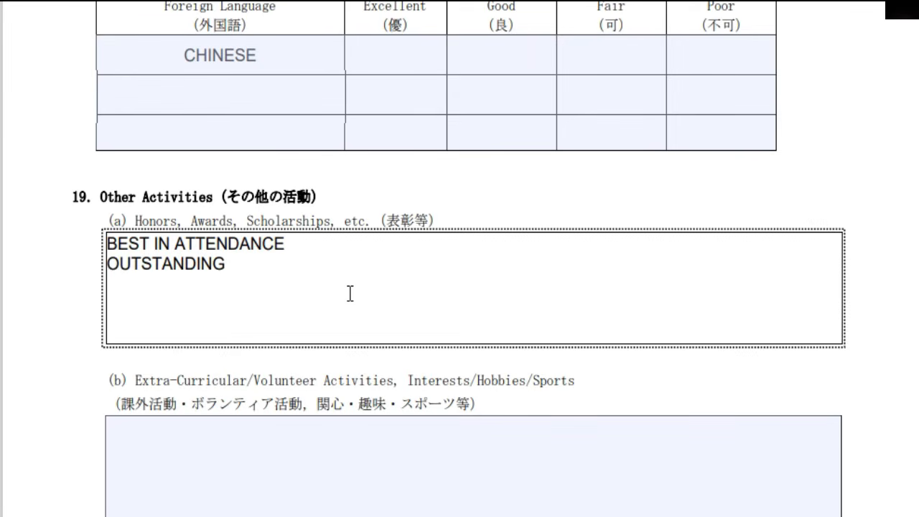
type(" EMPLOYESS")
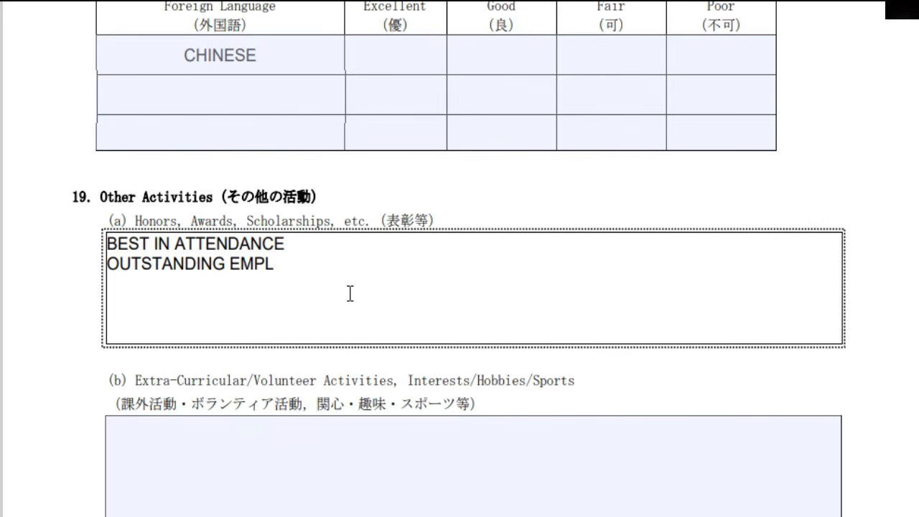
key("BackSpace")
key("BackSpace")
type("ES OF")
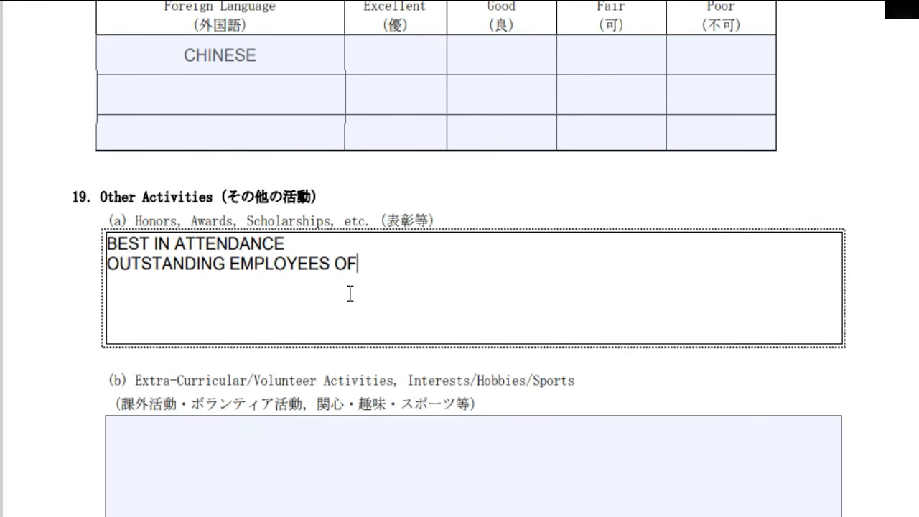
type(" THE YEAR")
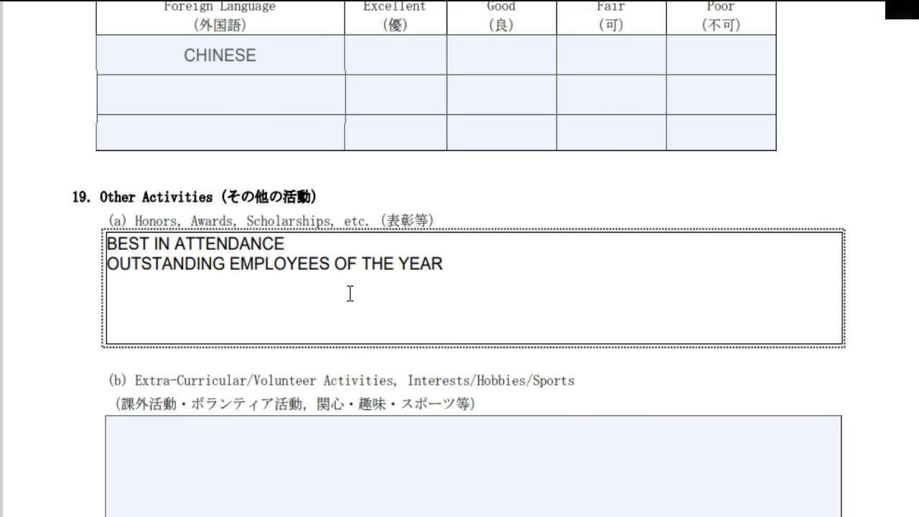
- Enter MEMBER OF CYCLING CLUB as the first activity in question 19(b)
scroll(299, 316, "down", 3)
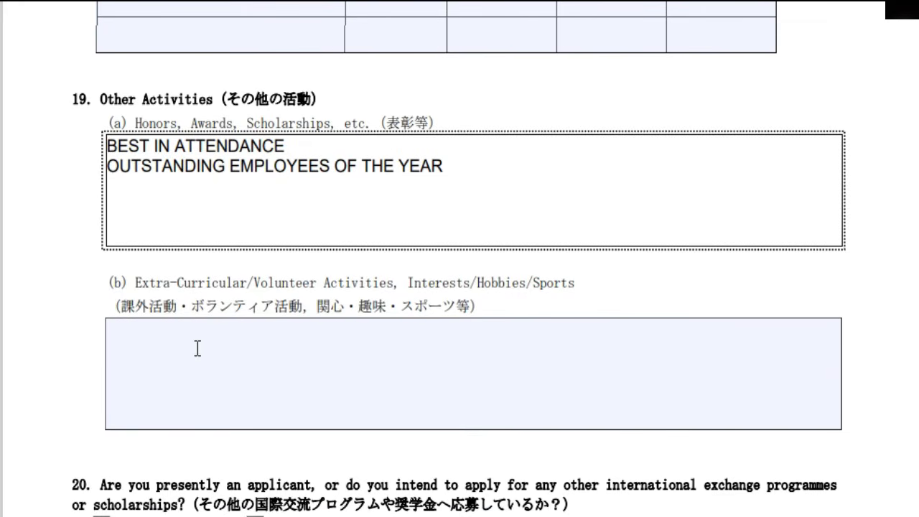
left_click(196, 349)
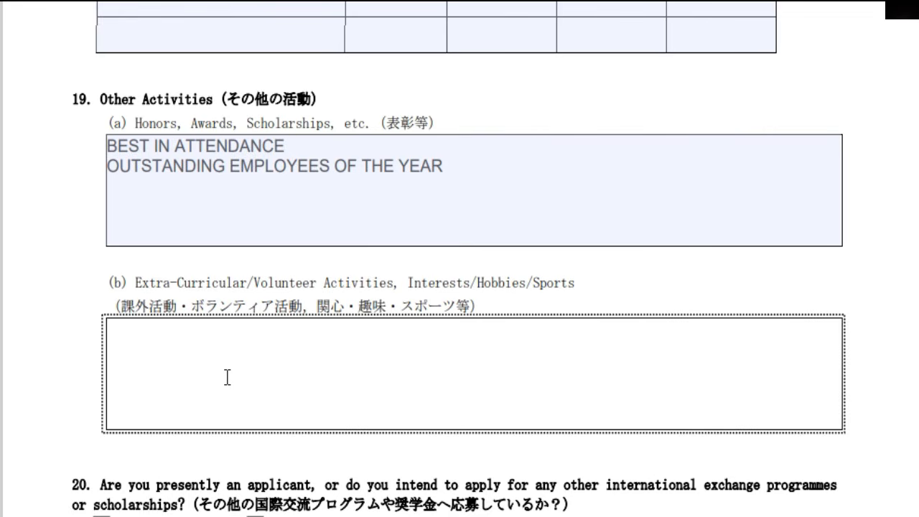
type("MEMBER ")
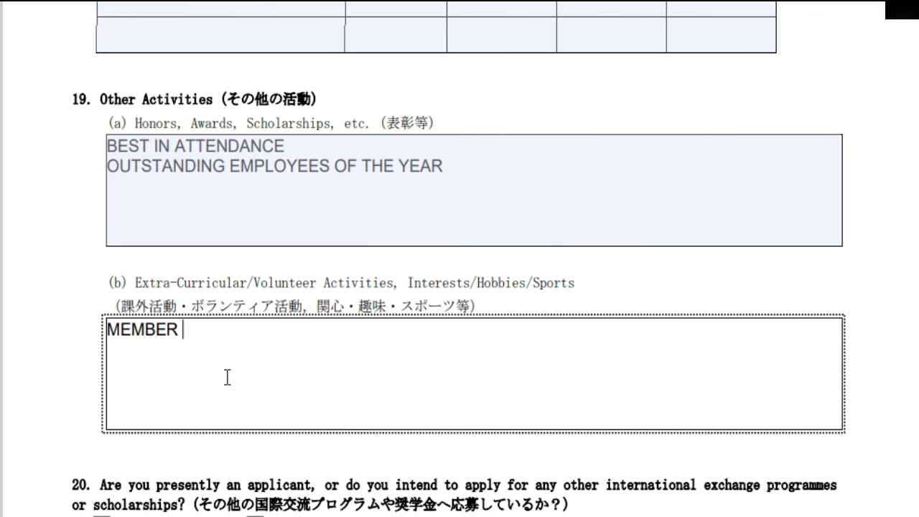
type("OF CYCLYIN")
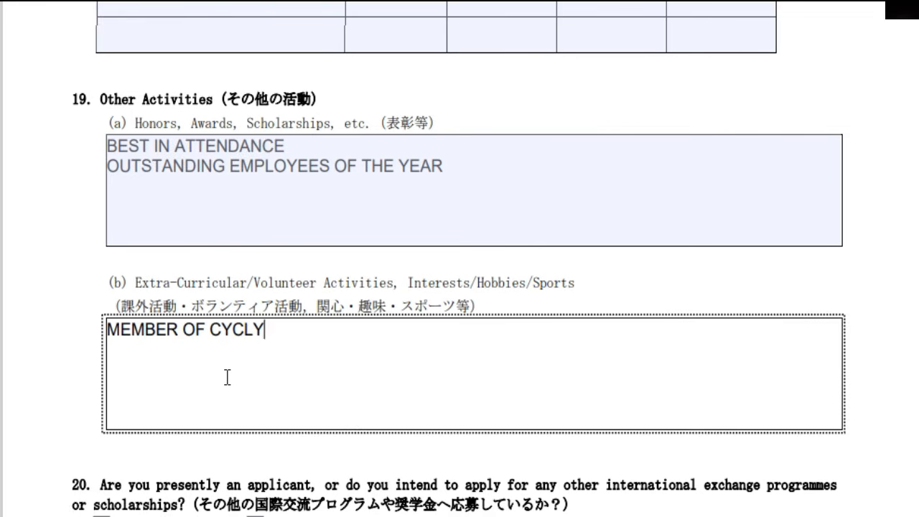
key("BackSpace")
key("BackSpace")
key("BackSpace")
type("ING C")
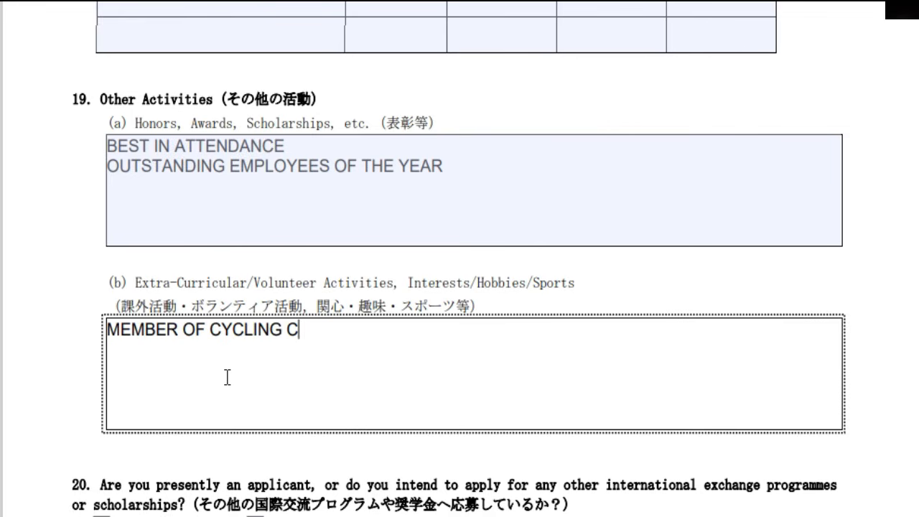
type("LUB")
- Add COASTAL CLEAN UP VOLUNTEER on the second line of the activities in question 19(b)
type("COASTAL ")
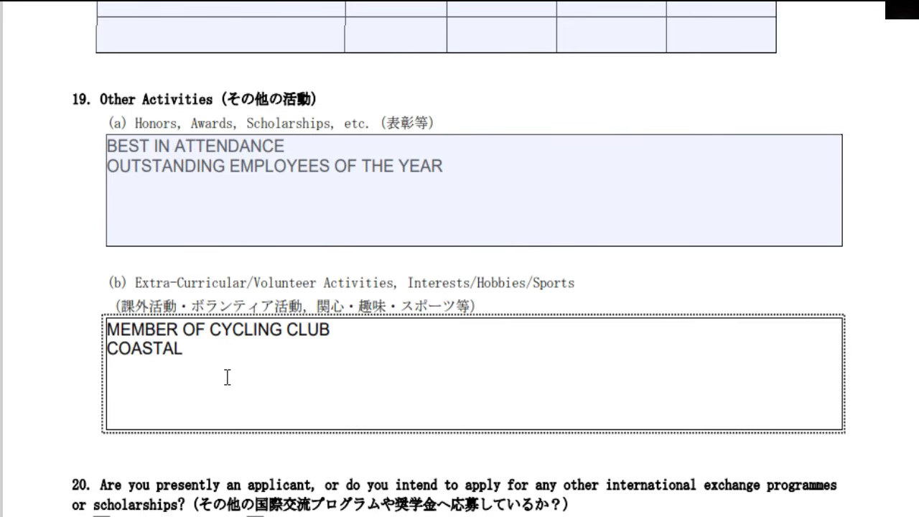
type("CLEAN U")
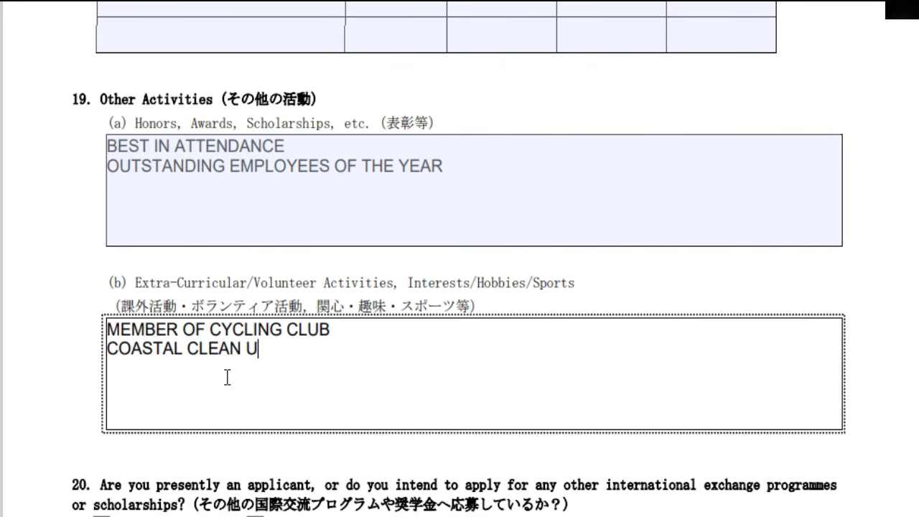
type("P VOLUNTEER")
- Answer No to question 20 about other exchange programmes or scholarships, leaving the details line blank
scroll(226, 375, "down", 3)
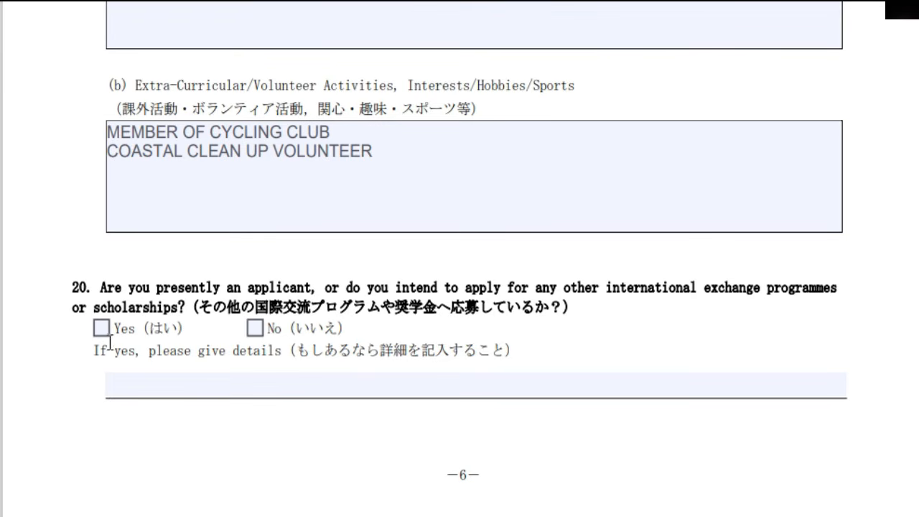
left_click(255, 329)
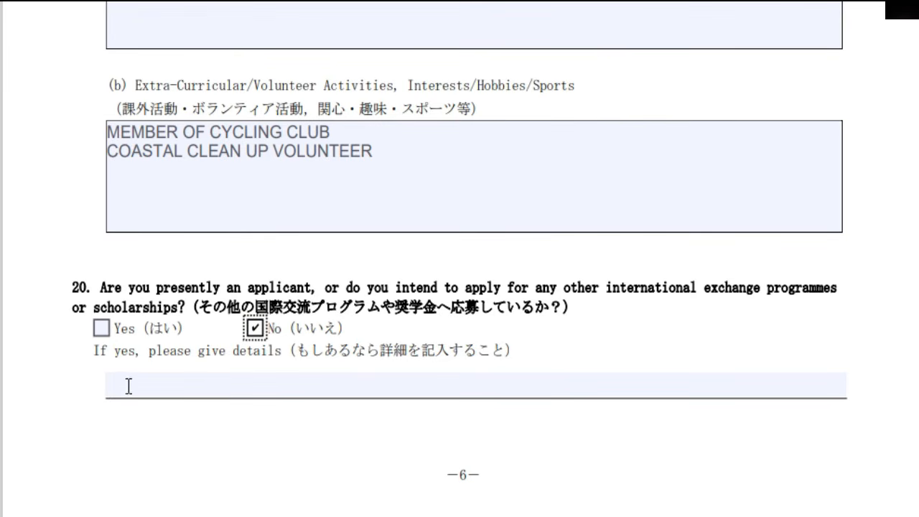
left_click(194, 387)
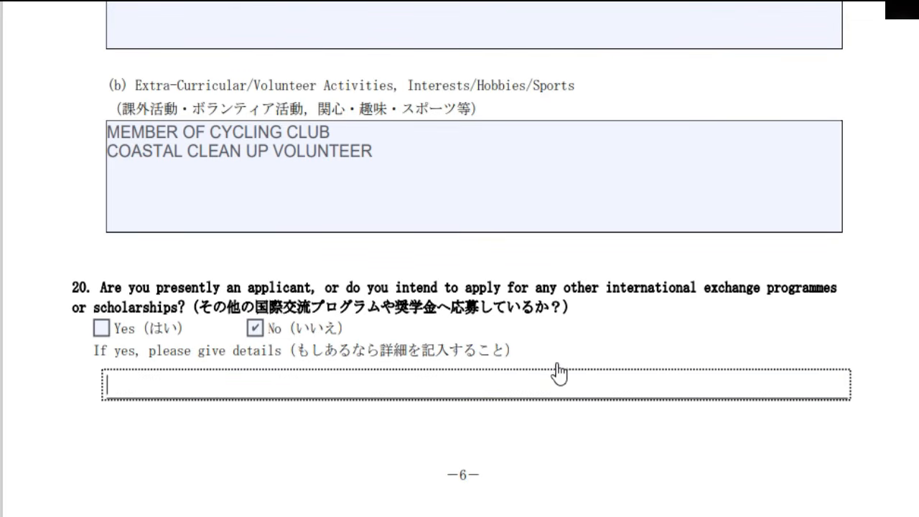
- Answer Yes to question 21 on past JET participation, with the period 2015-2016 and the contracting organisation OKINAWA
scroll(554, 367, "down", 5)
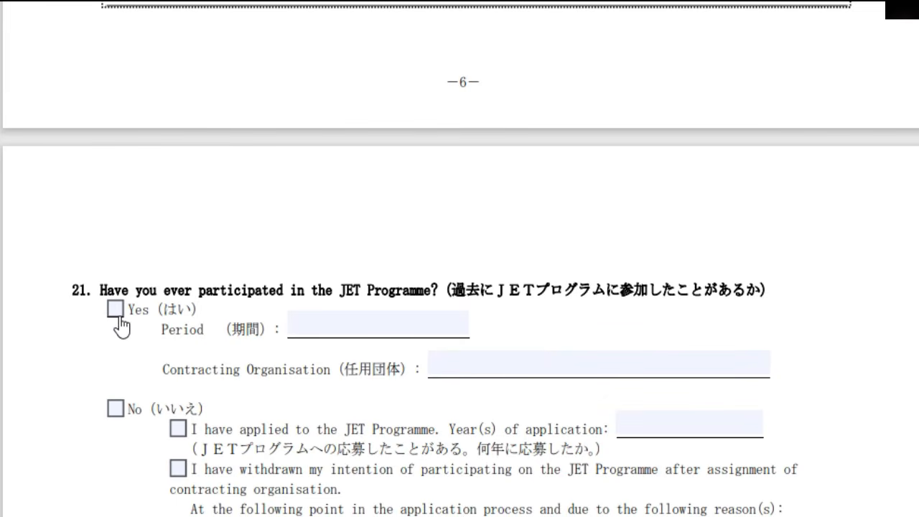
scroll(121, 417, "down", 3)
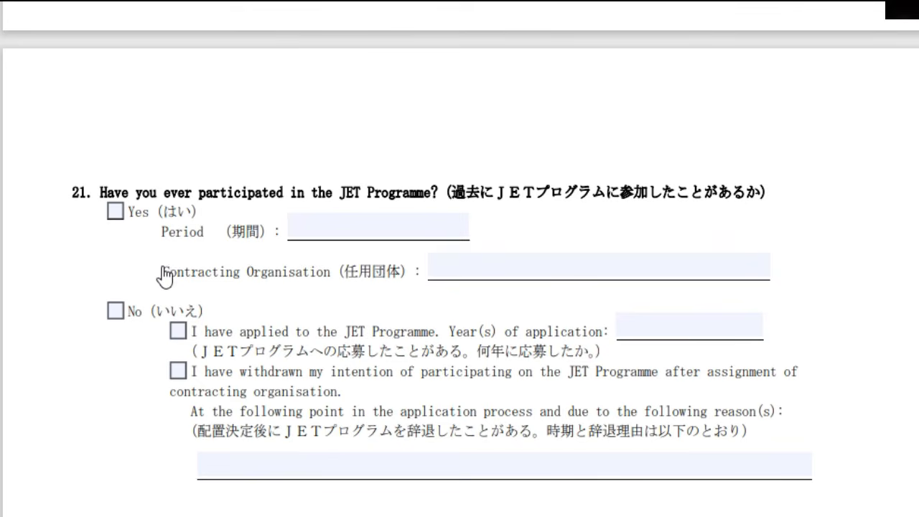
left_click(115, 211)
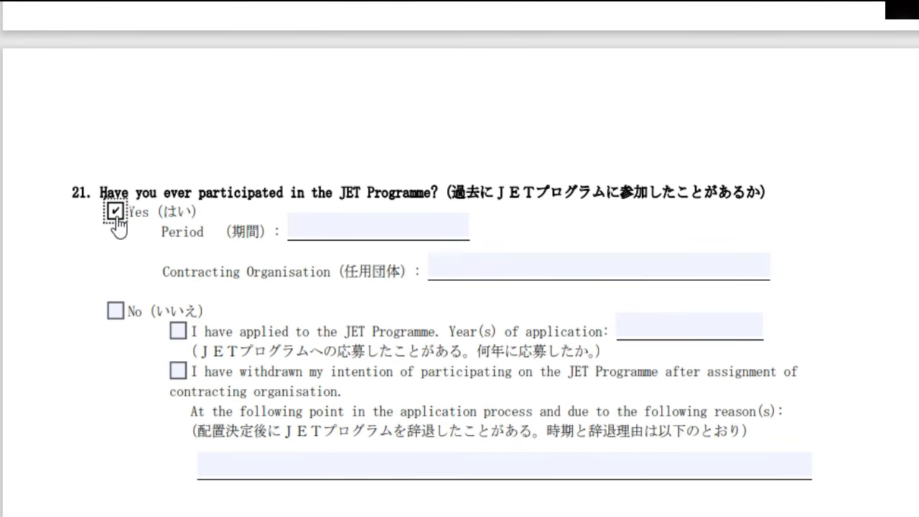
left_click(316, 232)
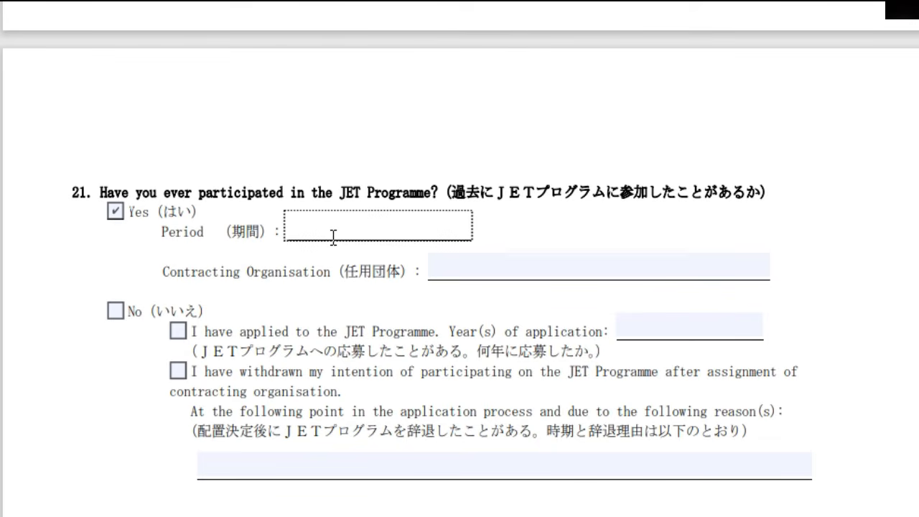
type("2015-2016")
left_click(305, 262)
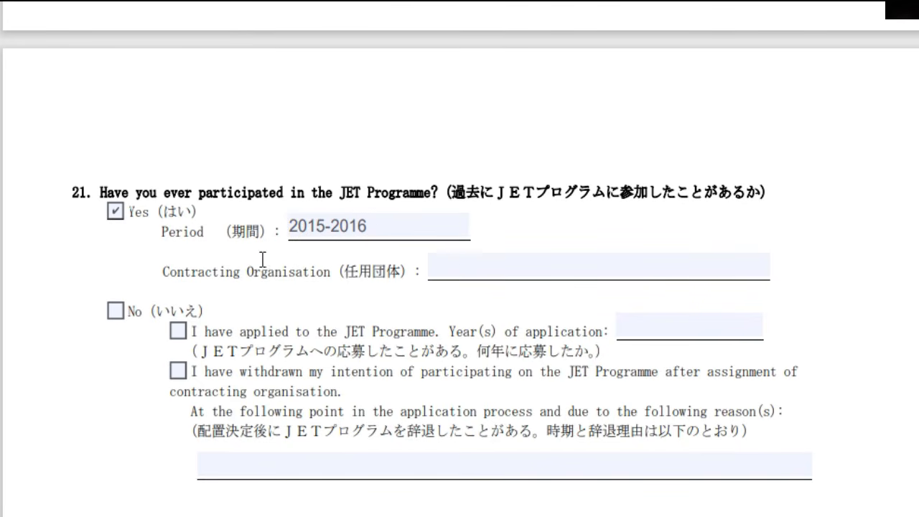
left_click(465, 267)
type("OKINAWA")
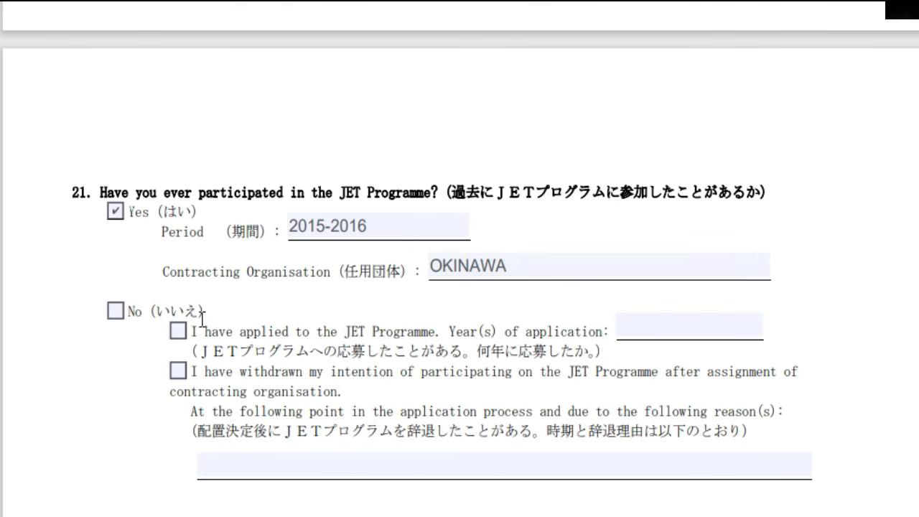
- Switch the answer to question 21 from Yes to No and clear the participation period
left_click(114, 311)
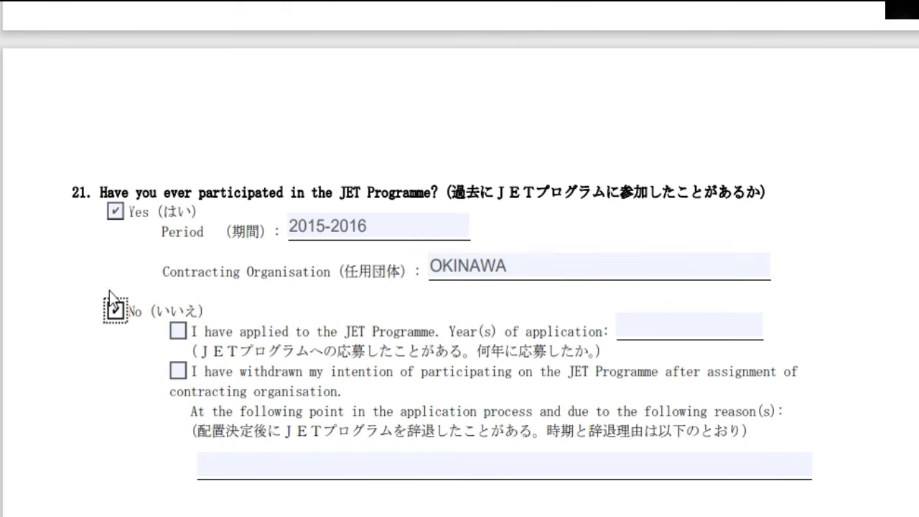
left_click(116, 214)
left_click(373, 228)
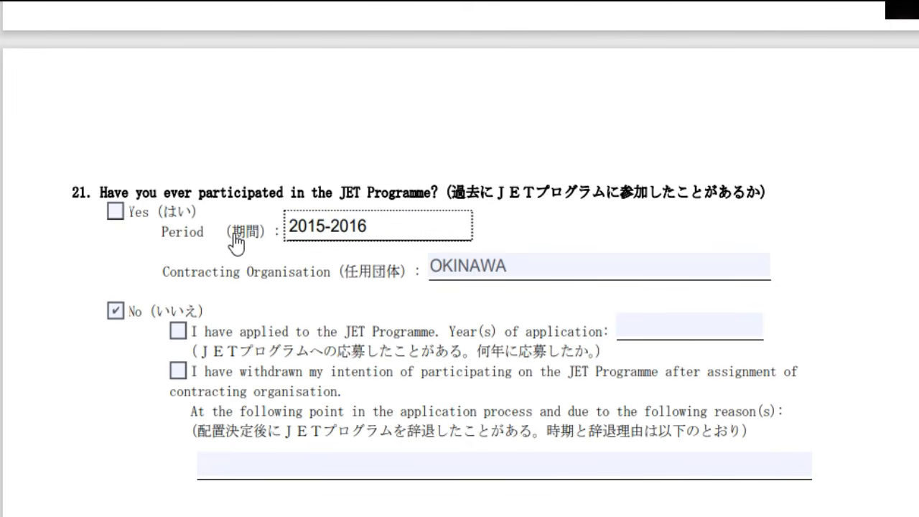
key("BackSpace")
key("BackSpace")
key("BackSpace")
key("BackSpace")
key("BackSpace")
key("BackSpace")
key("BackSpace")
key("BackSpace")
key("BackSpace")
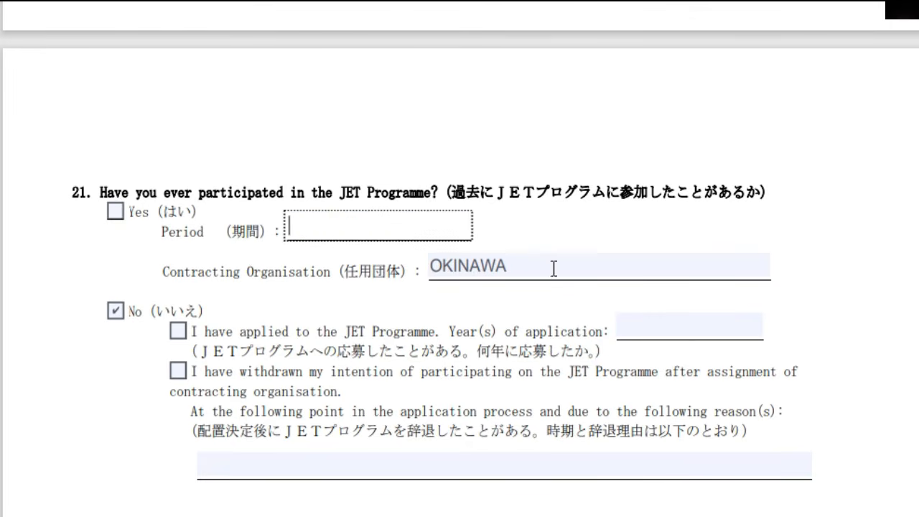
- Clear the contracting organisation entry in question 21
left_click(554, 269)
key("BackSpace")
key("BackSpace")
key("BackSpace")
key("BackSpace")
key("BackSpace")
key("BackSpace")
key("BackSpace")
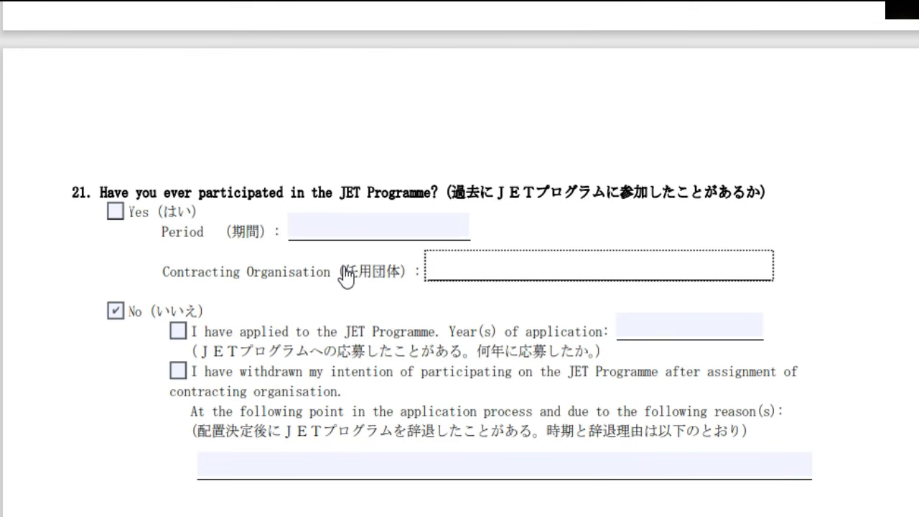
left_click(83, 387)
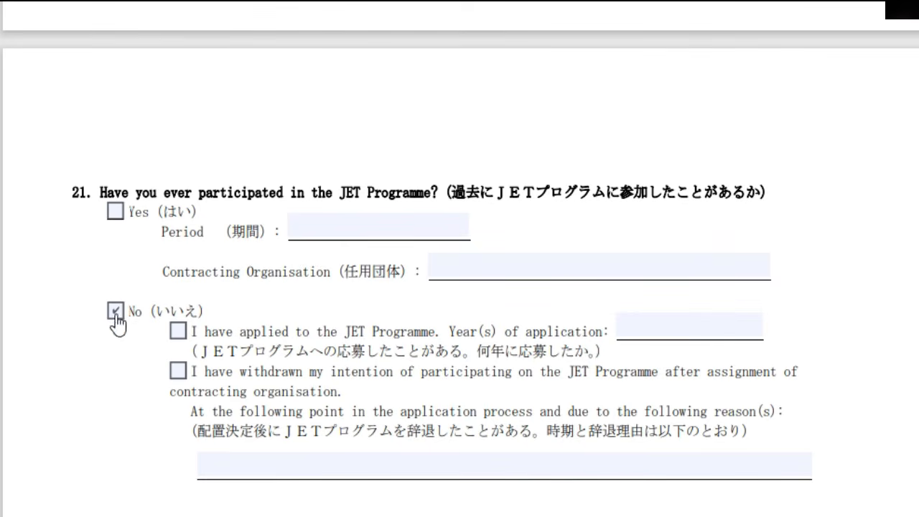
- Mark under No in question 21 that a JET application was made before, with 2022 as the year of application
left_click(178, 332)
left_click(642, 332)
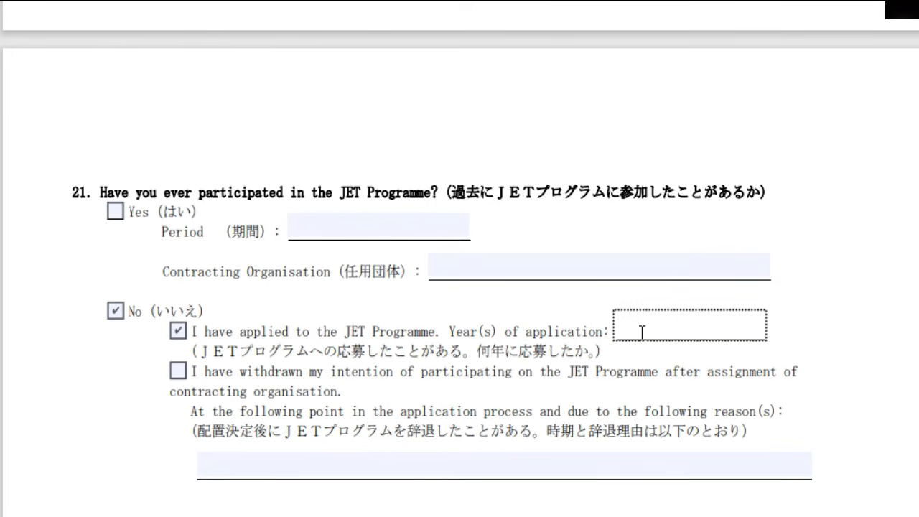
type("2022")
left_click(179, 332)
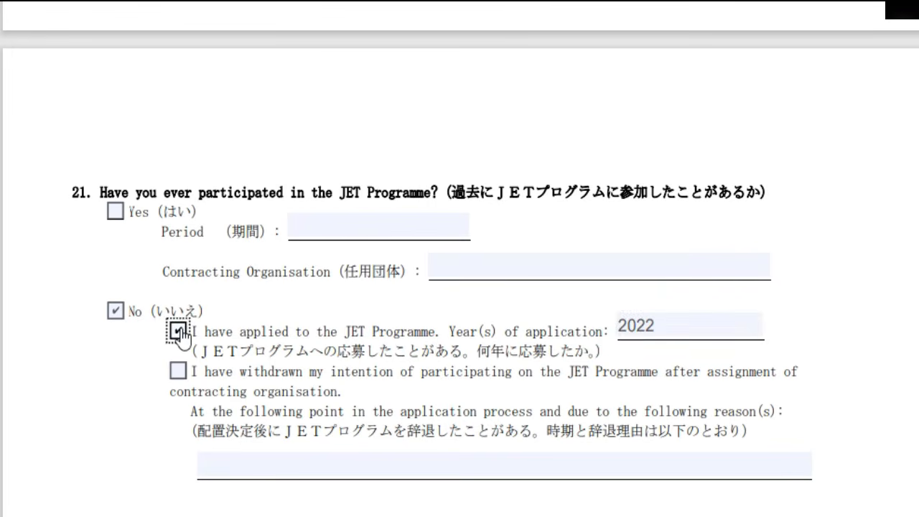
- Unmark the previous JET application under No in question 21 and clear its year of application, leaving the withdrawal option unmarked
left_click(180, 332)
left_click(659, 329)
key("BackSpace")
key("BackSpace")
key("BackSpace")
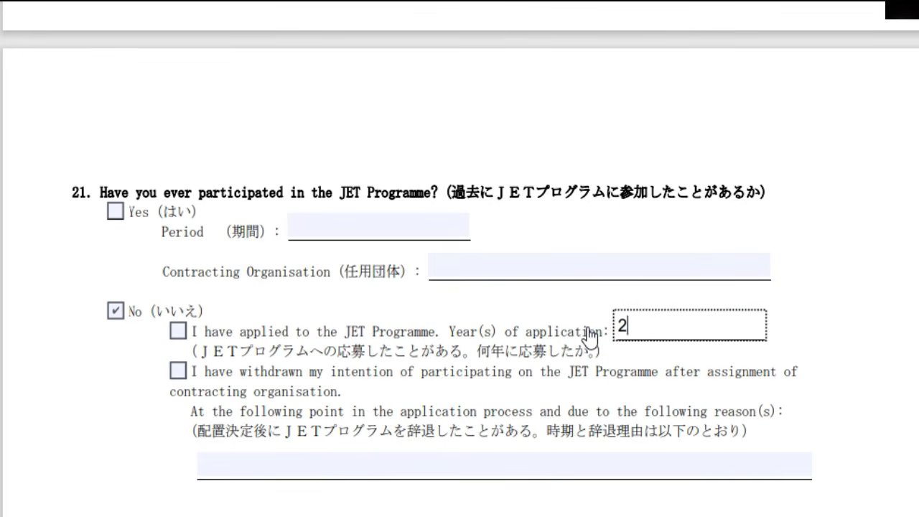
key("BackSpace")
left_click(138, 430)
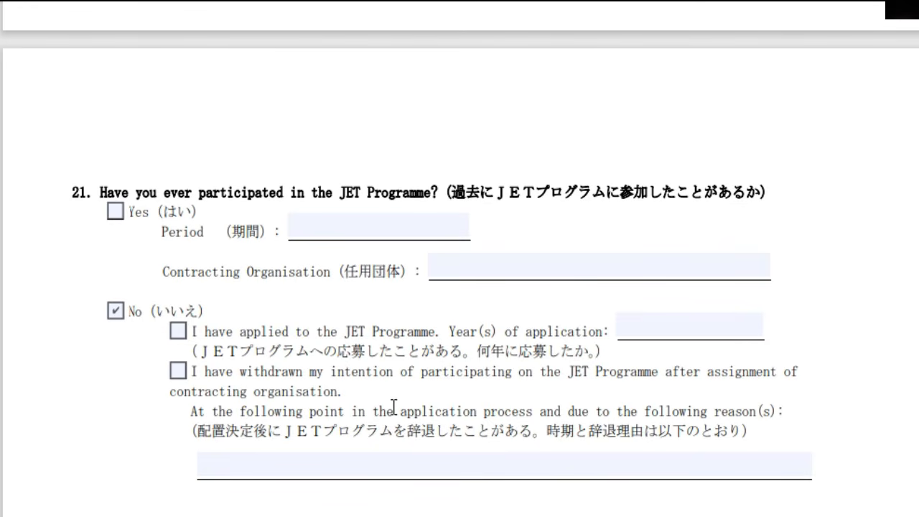
left_click(184, 381)
left_click(182, 375)
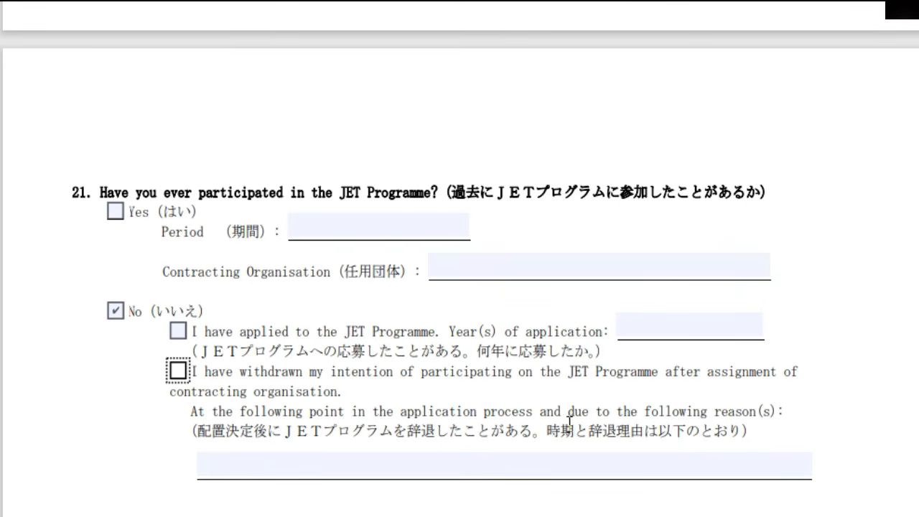
- Mark the marital status in question 22 as Married and proceed to the family members table in question 23
scroll(476, 459, "down", 3)
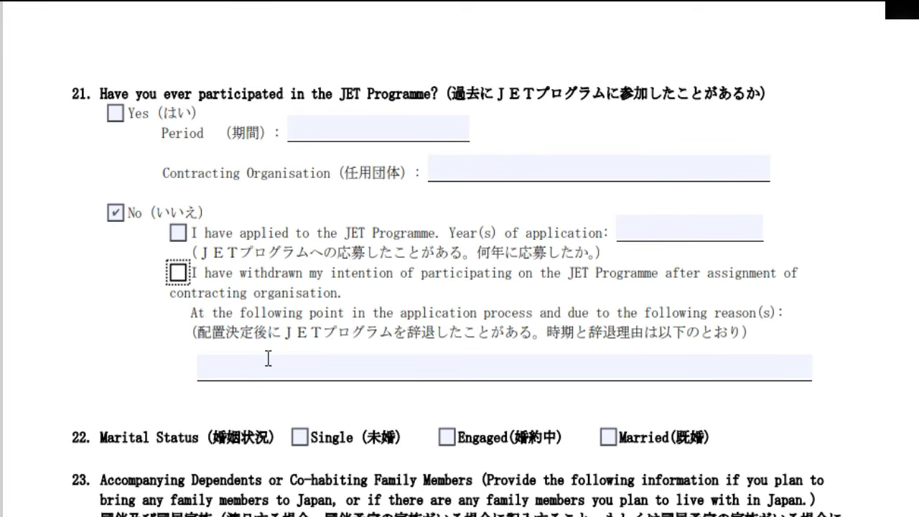
scroll(265, 359, "down", 3)
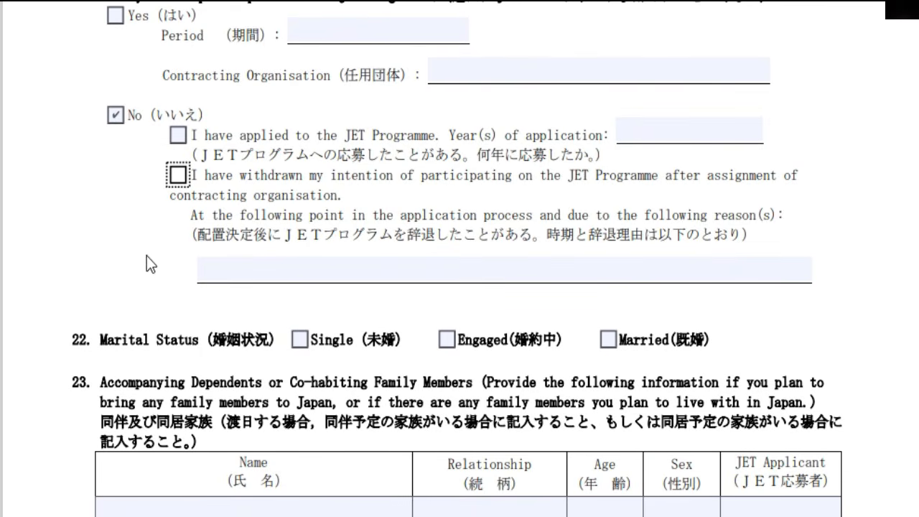
left_click(607, 340)
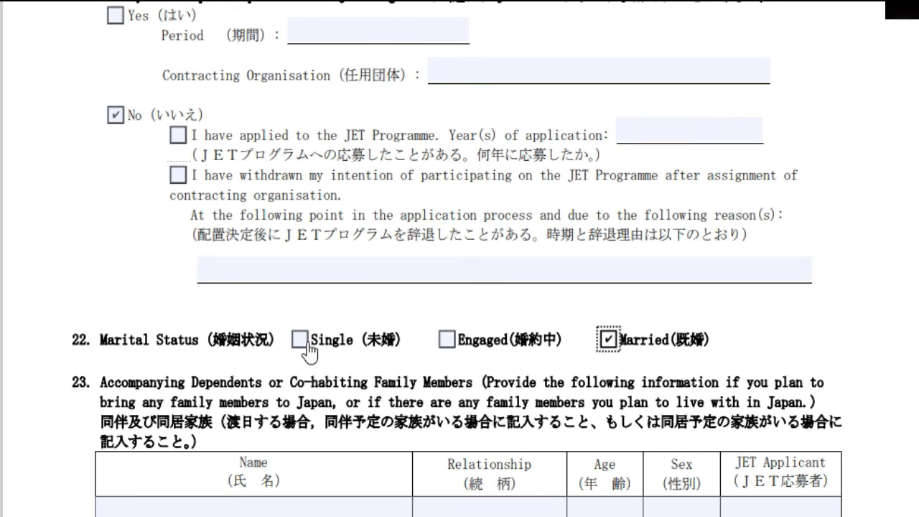
scroll(358, 308, "down", 1)
scroll(667, 273, "down", 3)
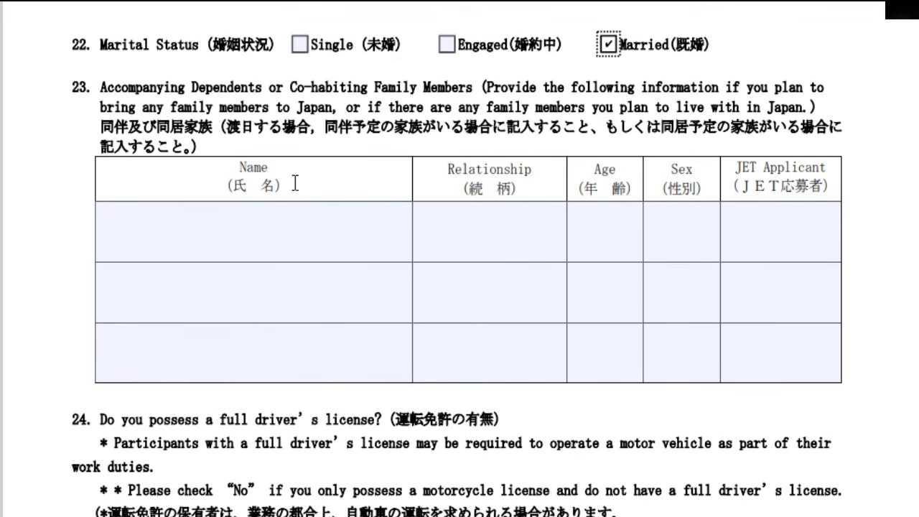